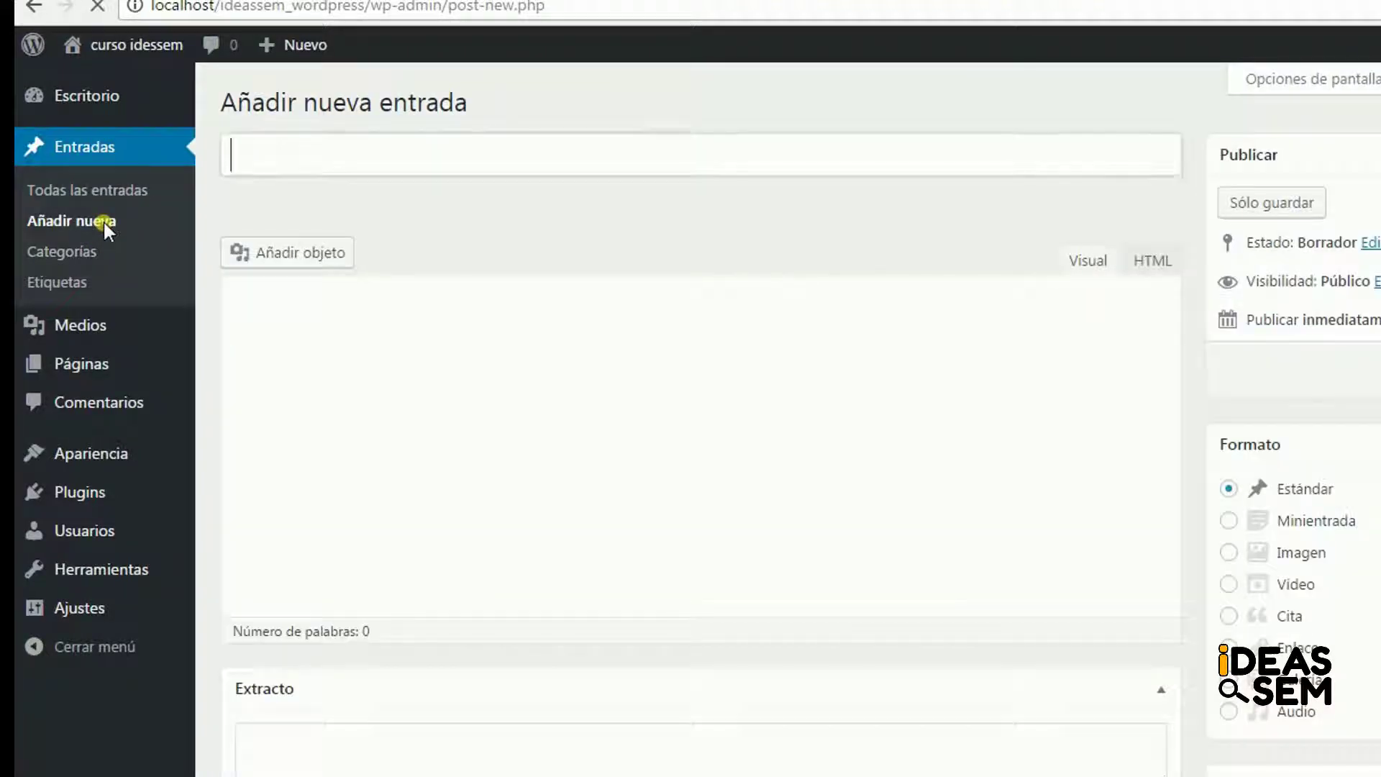
Step: Title the new post "Camiseta roja"
{"action": "left_click", "coordinate": [309, 167]}
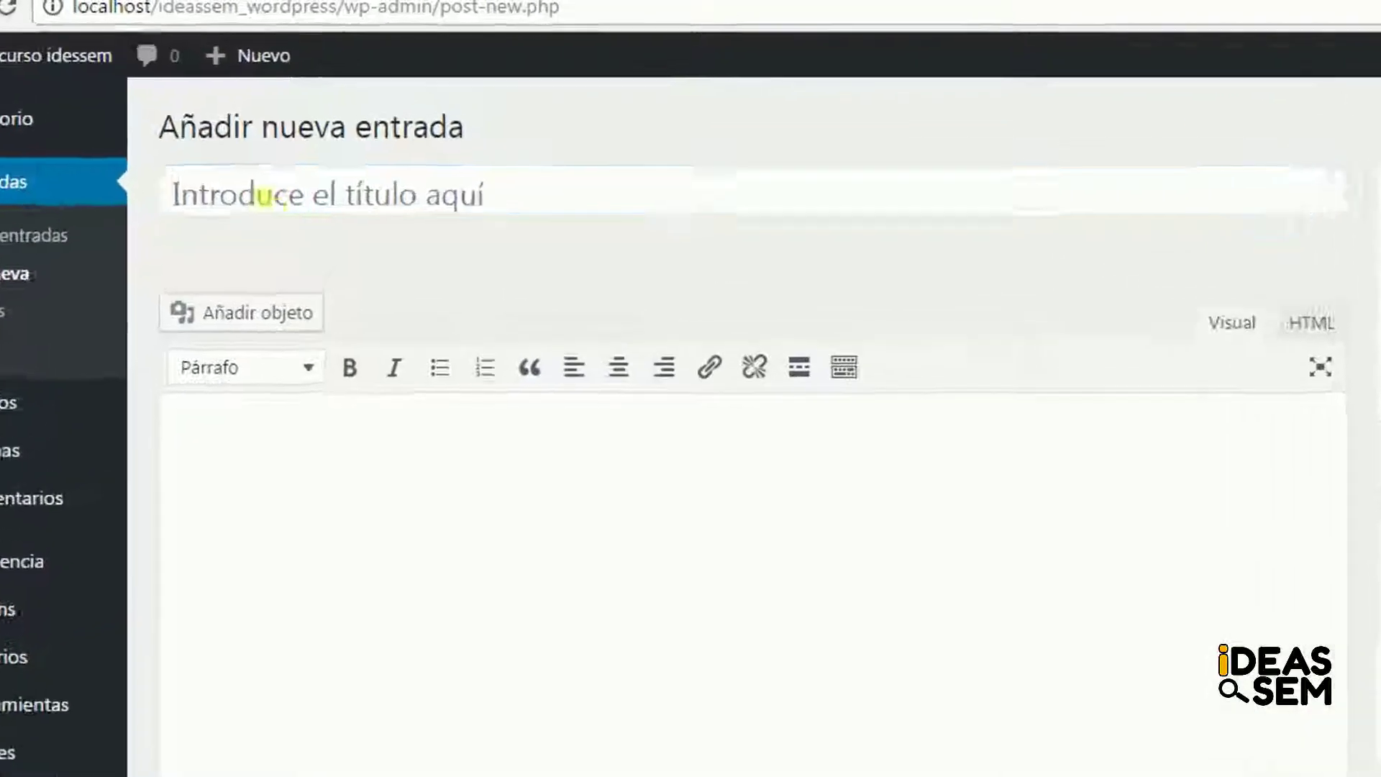
{"action": "left_click", "coordinate": [314, 167]}
{"action": "type", "text": "Camiseta roja"}
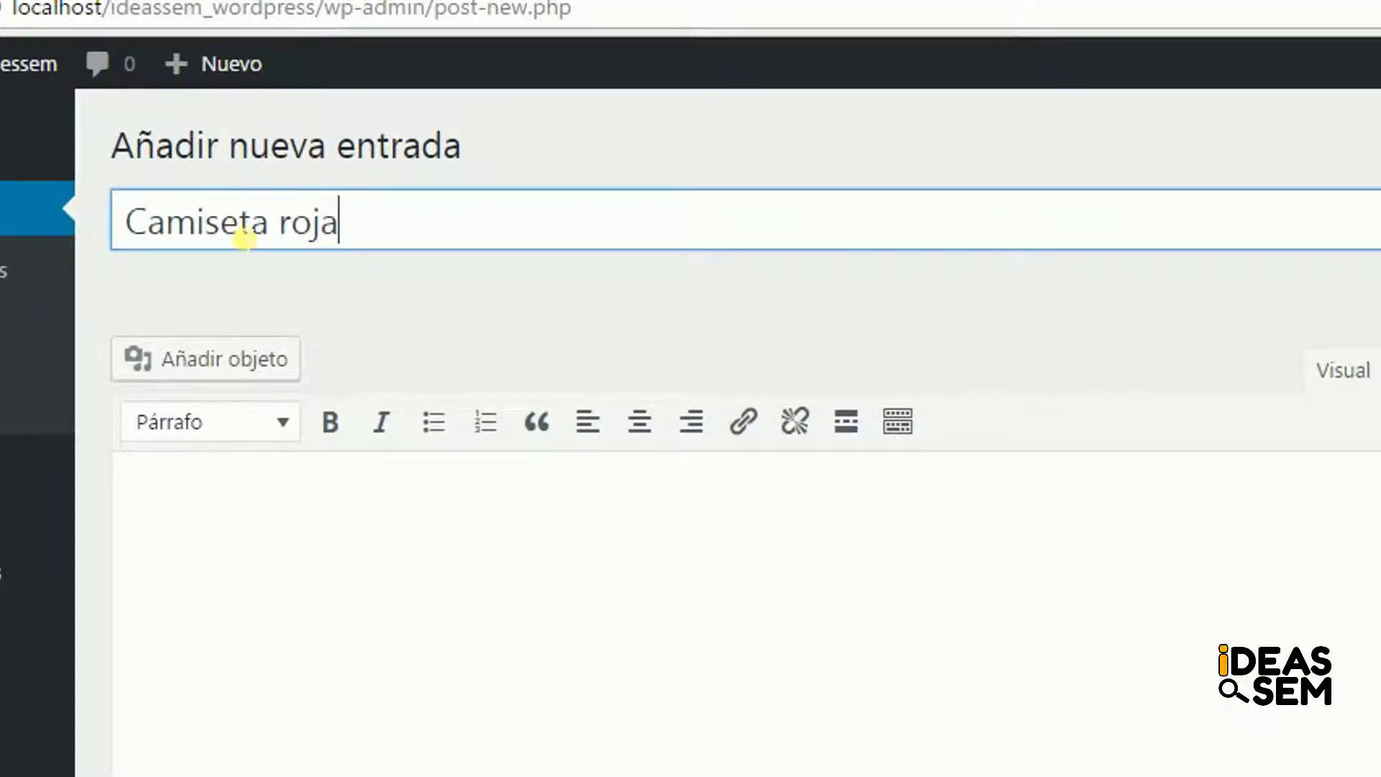
Step: Fill the post body with the selected placeholder text copied from the Lorem Ipsum page
{"action": "left_click", "coordinate": [368, 518]}
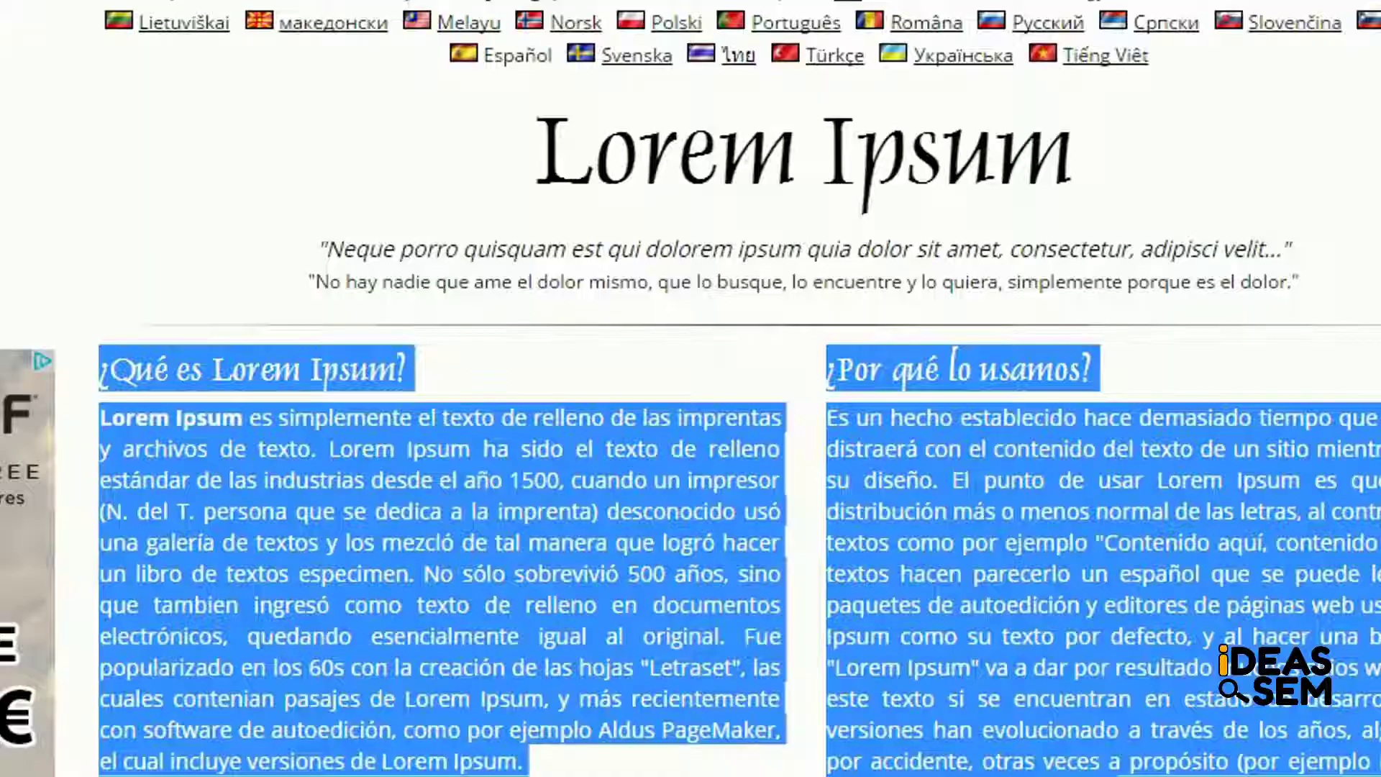
{"action": "right_click", "coordinate": [461, 475]}
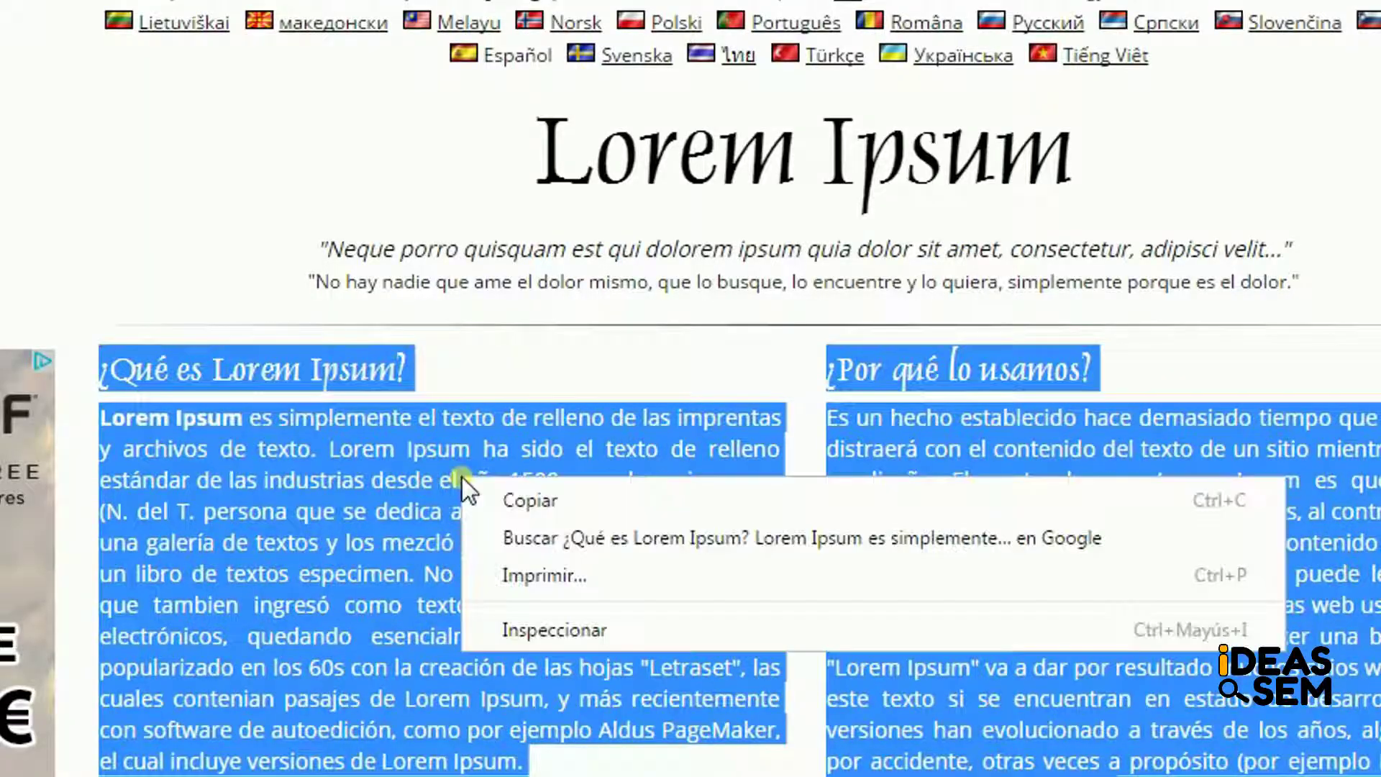
{"action": "left_click", "coordinate": [516, 502]}
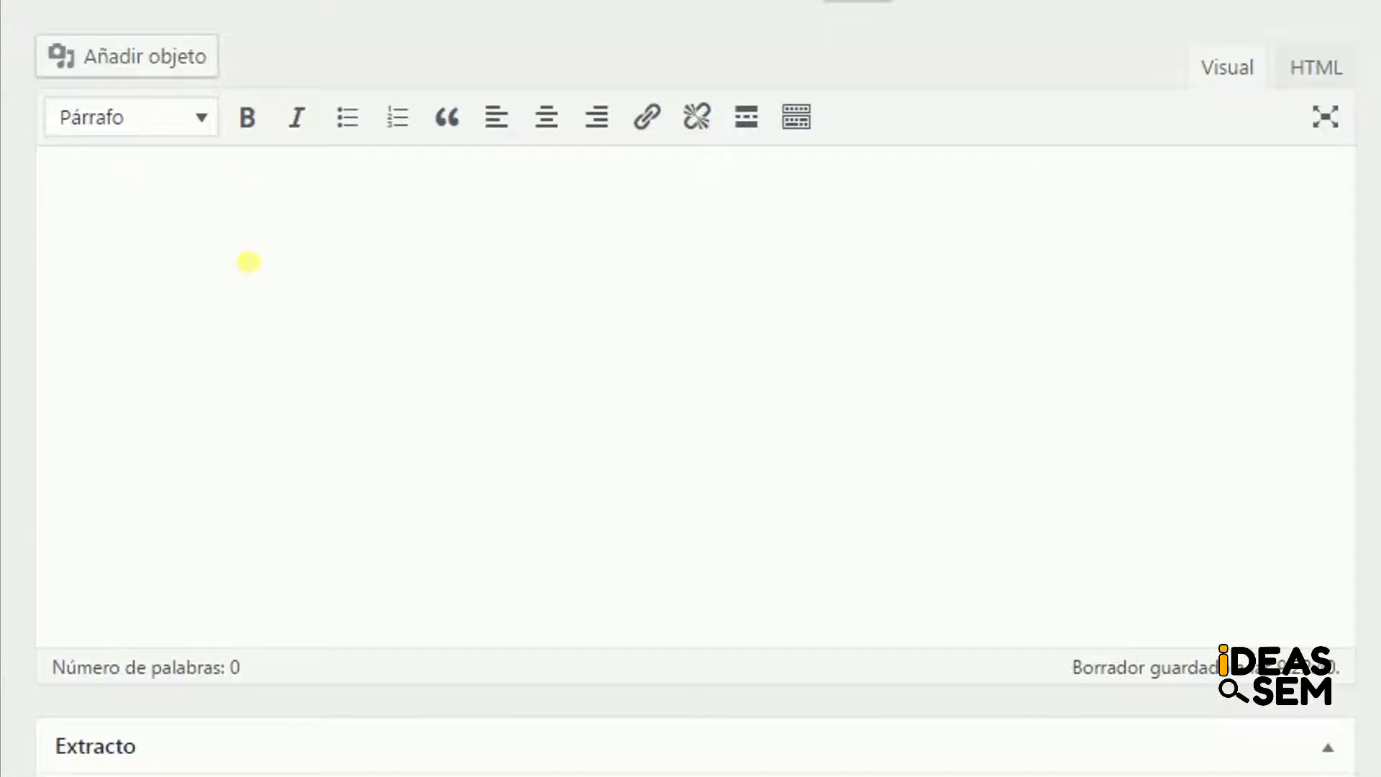
{"action": "key", "text": "ctrl+v"}
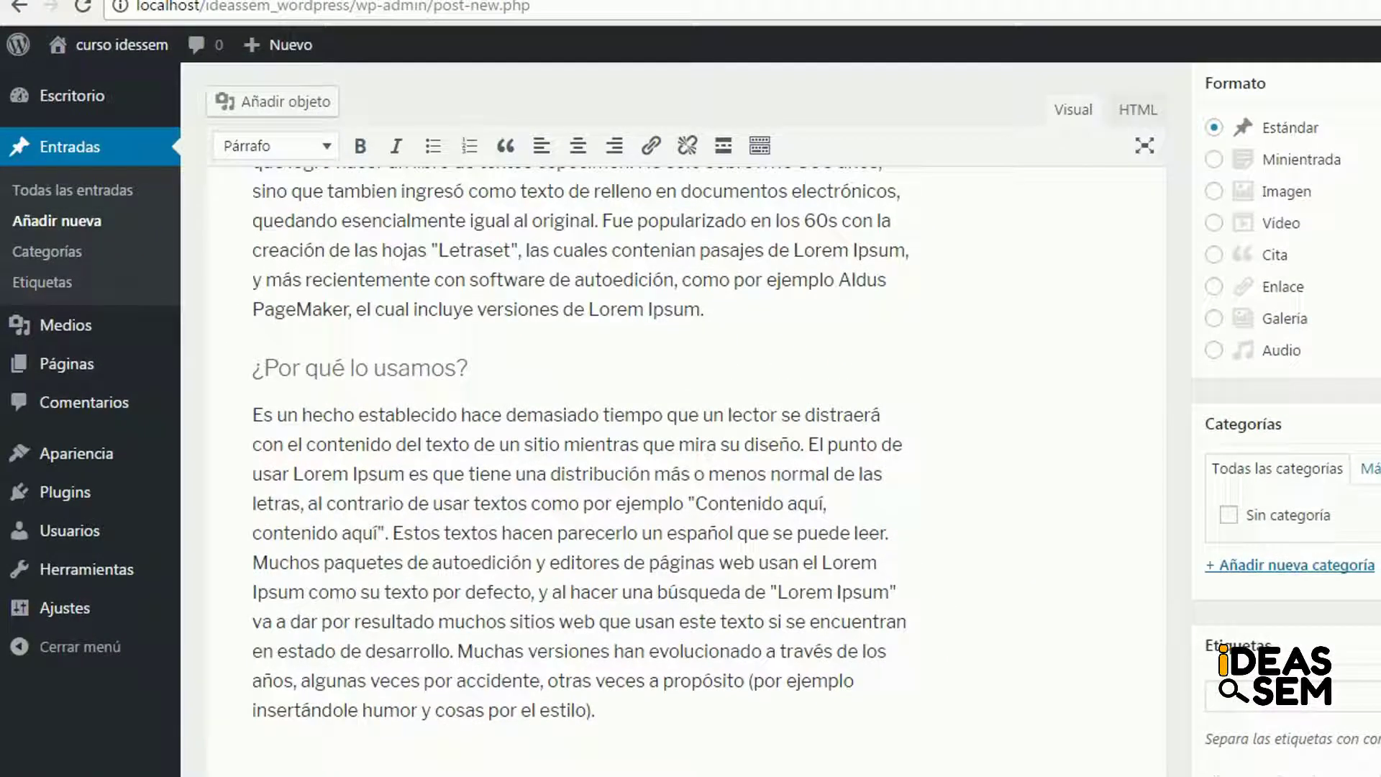
Step: Check which text format the headings "¿Qué es Lorem Ipsum?" and "¿Por qué lo usamos?" use in the post body
{"action": "scroll", "coordinate": [691, 417], "scroll_direction": "up", "scroll_amount": 3}
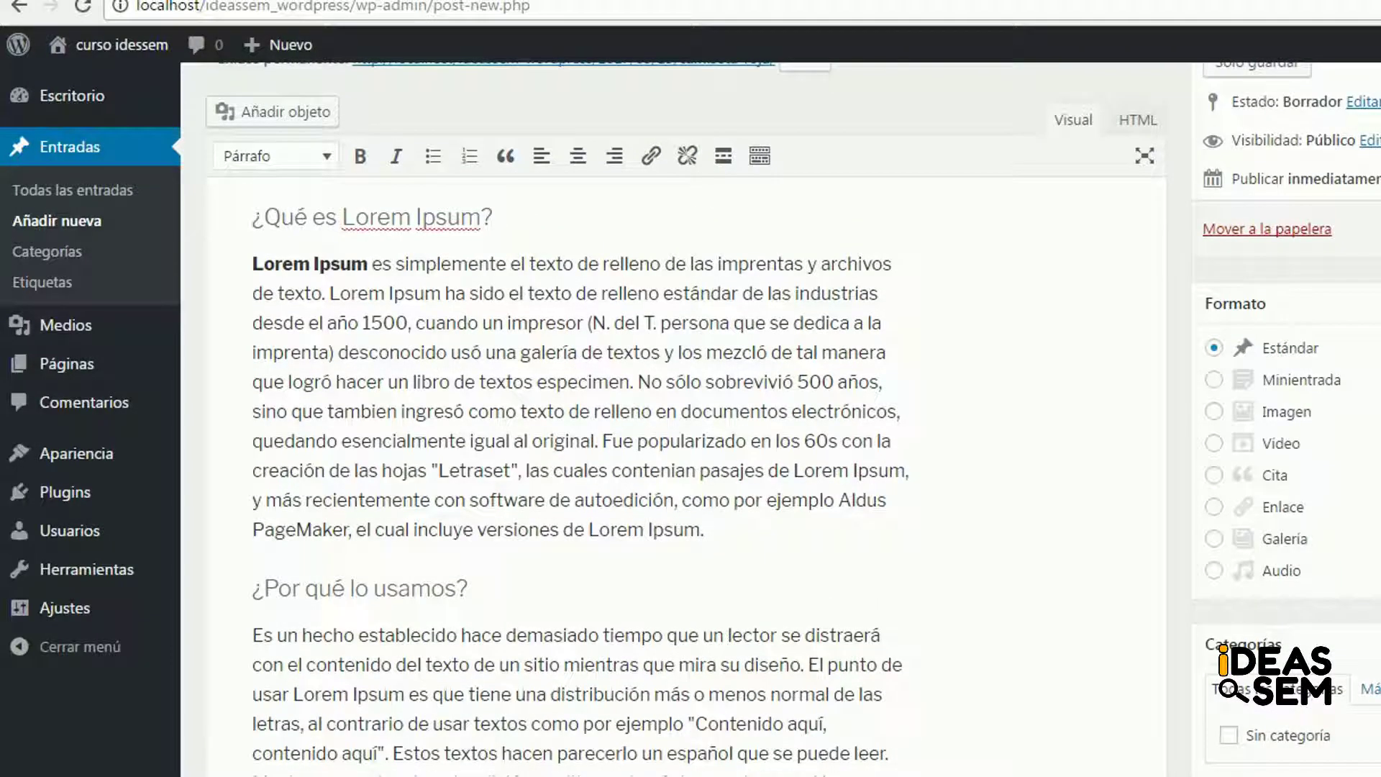
{"action": "scroll", "coordinate": [424, 151], "scroll_direction": "up", "scroll_amount": 2}
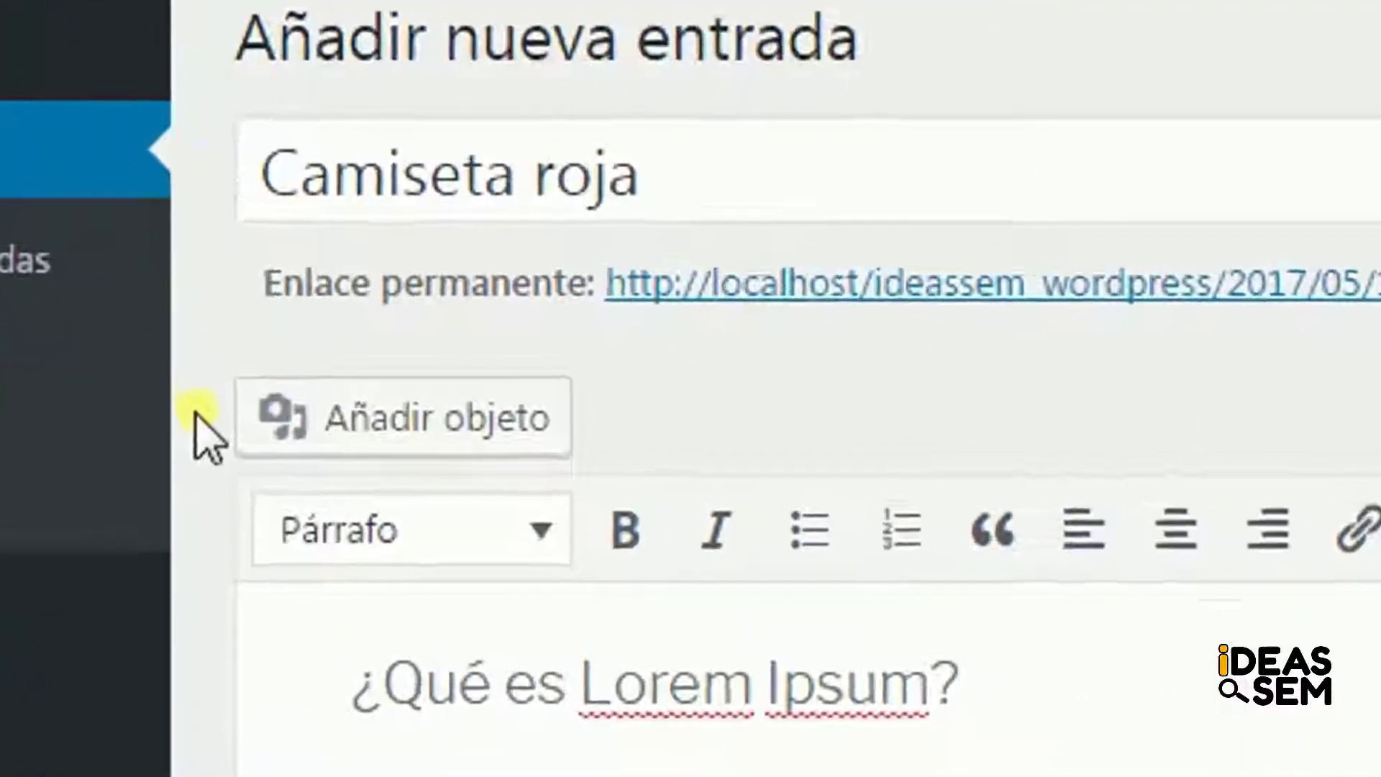
{"action": "left_click", "coordinate": [762, 732]}
{"action": "left_click_drag", "start_coordinate": [965, 701], "coordinate": [306, 708]}
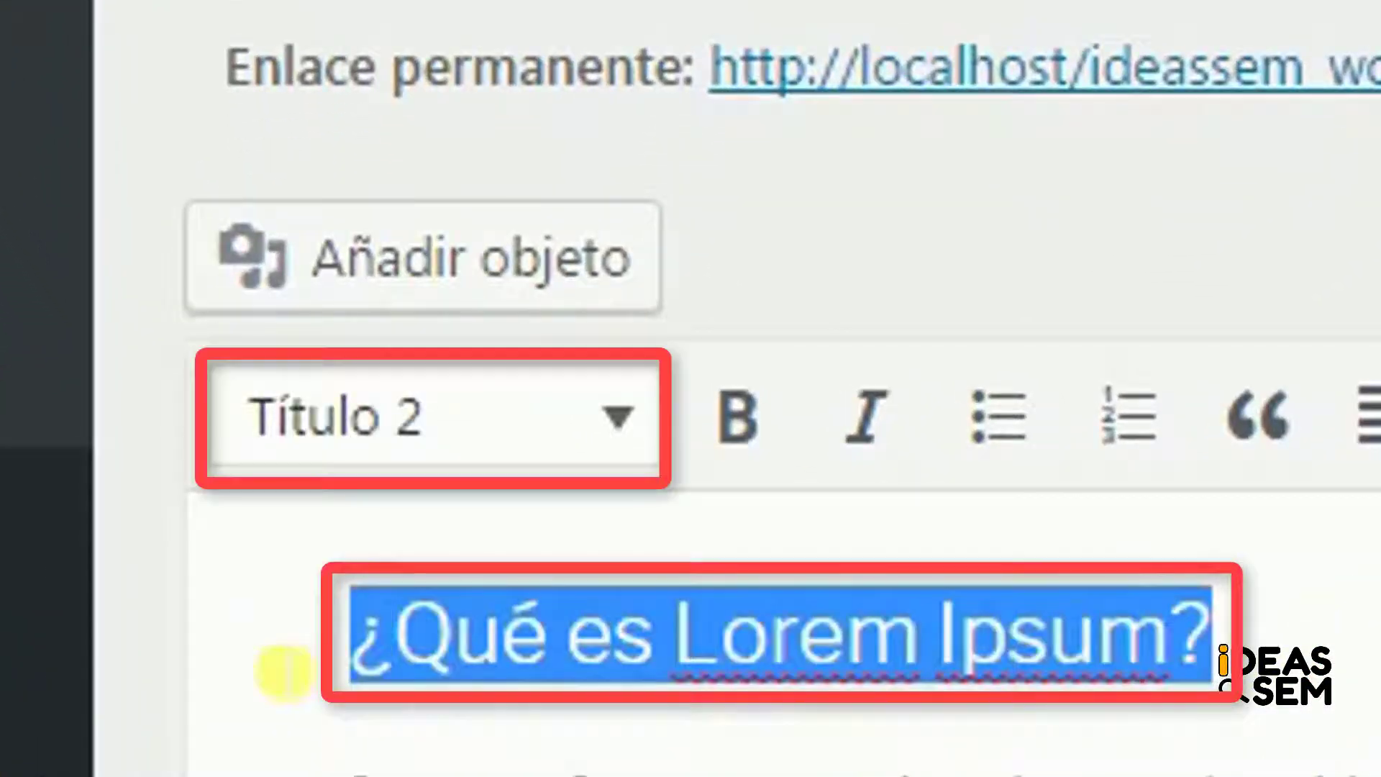
{"action": "left_click", "coordinate": [586, 670]}
{"action": "left_click", "coordinate": [485, 395]}
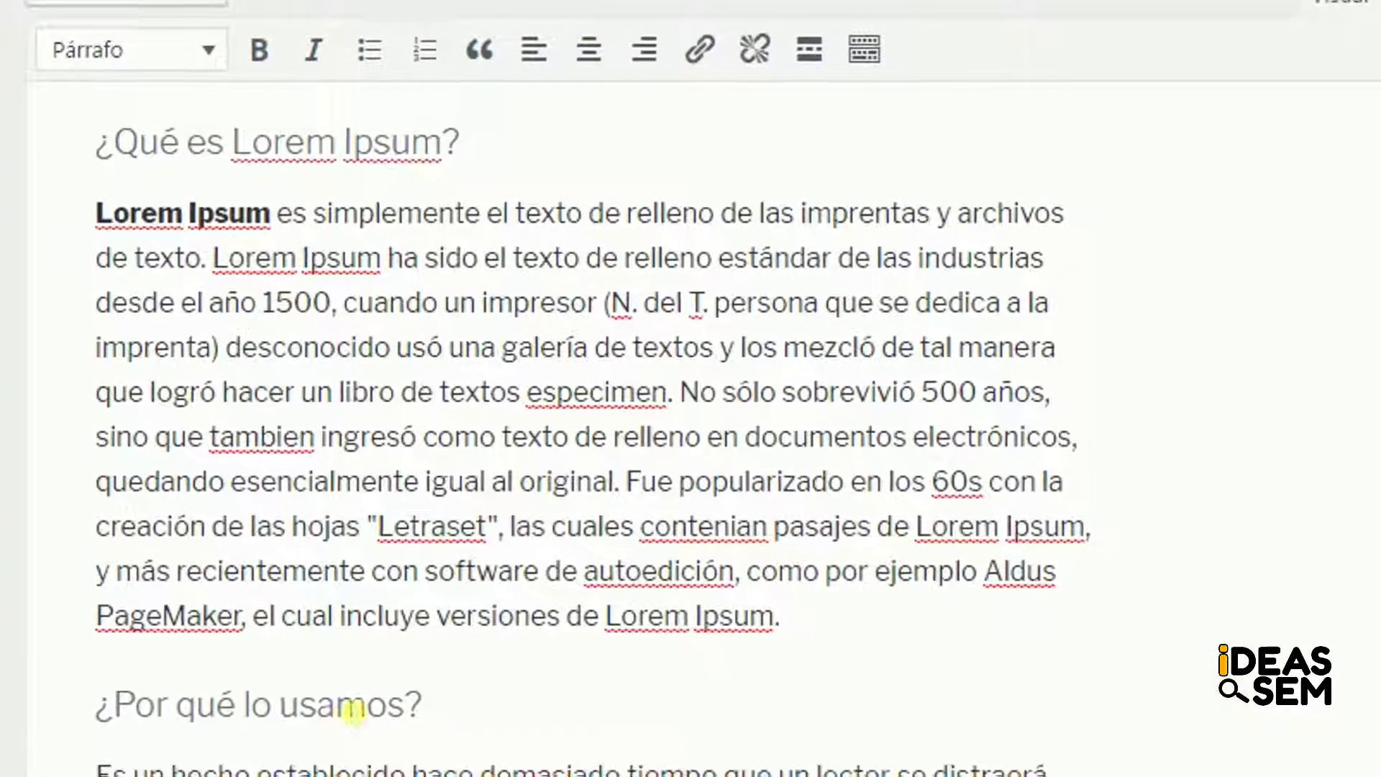
{"action": "left_click", "coordinate": [372, 773]}
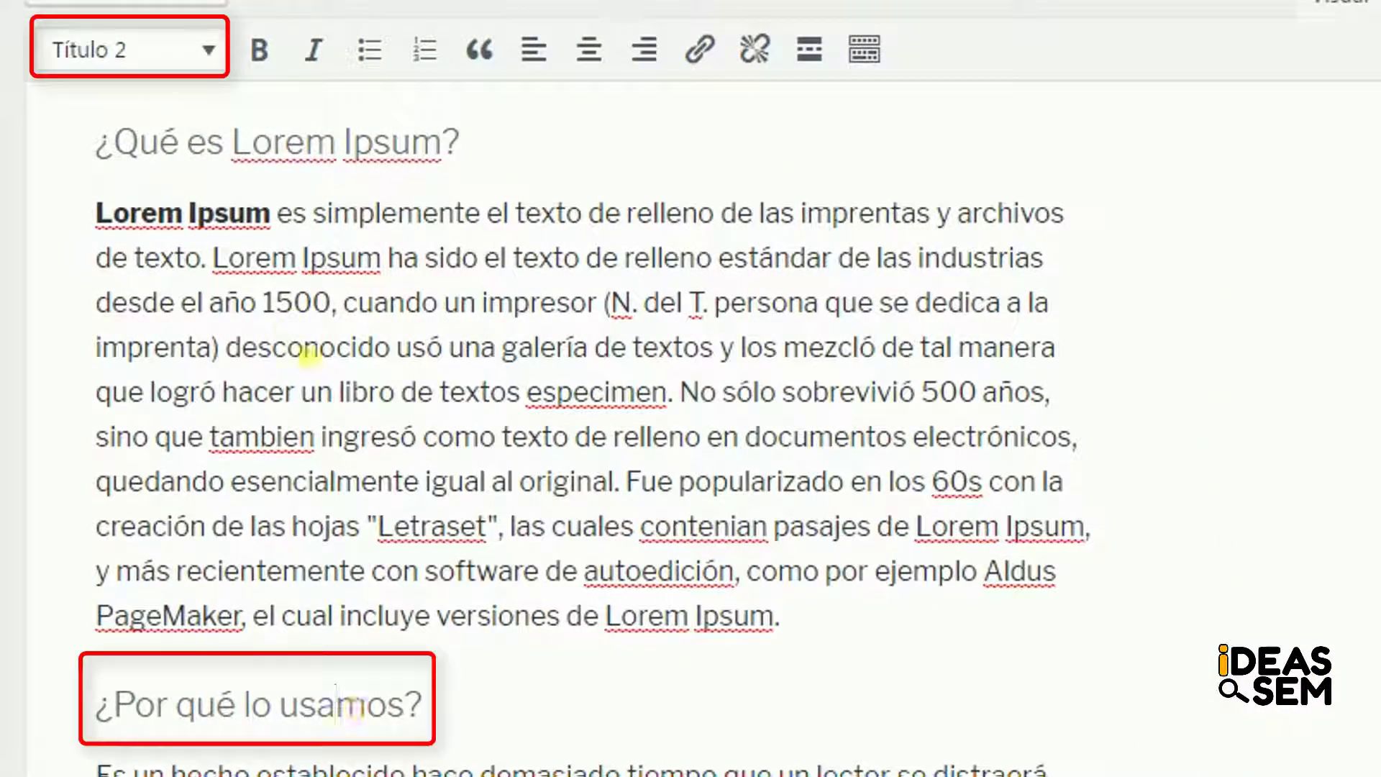
{"action": "left_click_drag", "start_coordinate": [487, 150], "coordinate": [114, 175]}
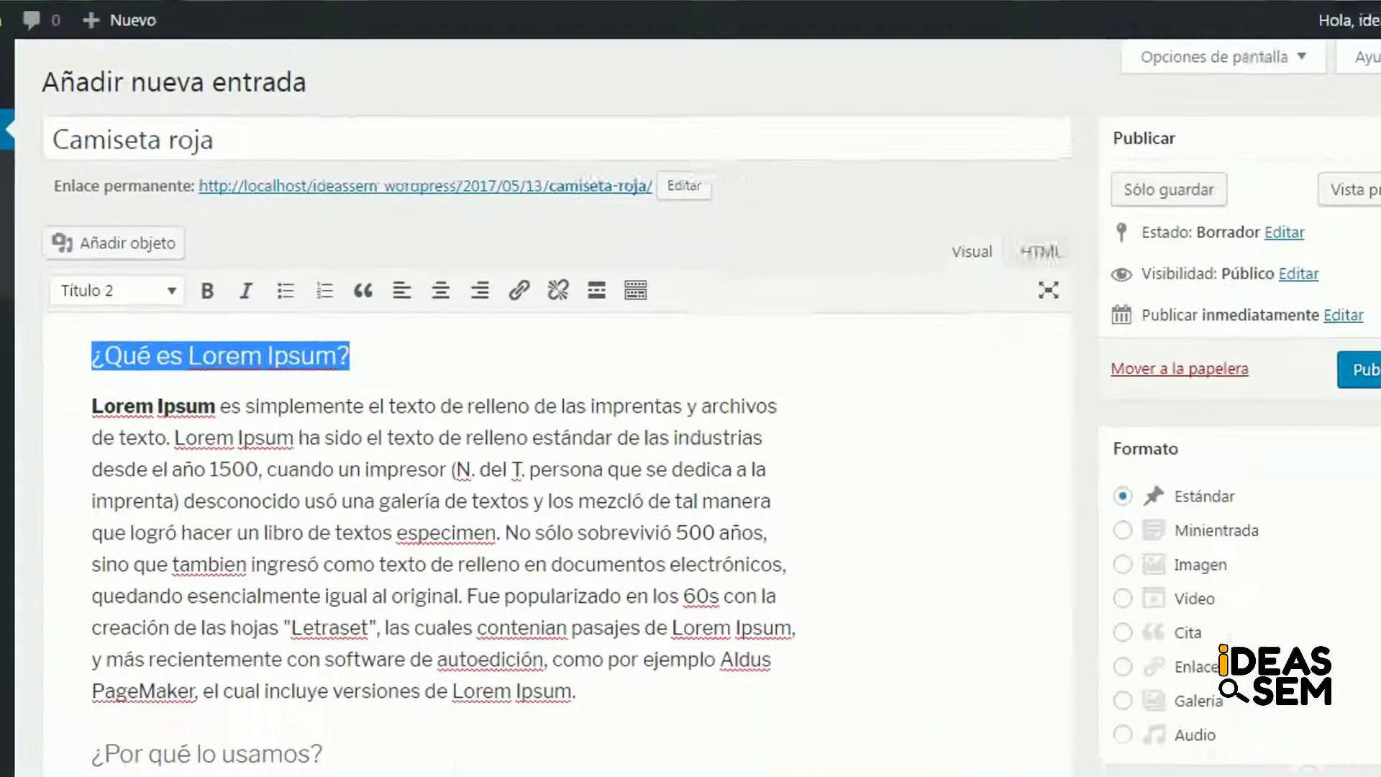
Step: Look through the post's excerpt, custom fields, comments, slug and author settings below the body text
{"action": "scroll", "coordinate": [690, 460], "scroll_direction": "down", "scroll_amount": 1}
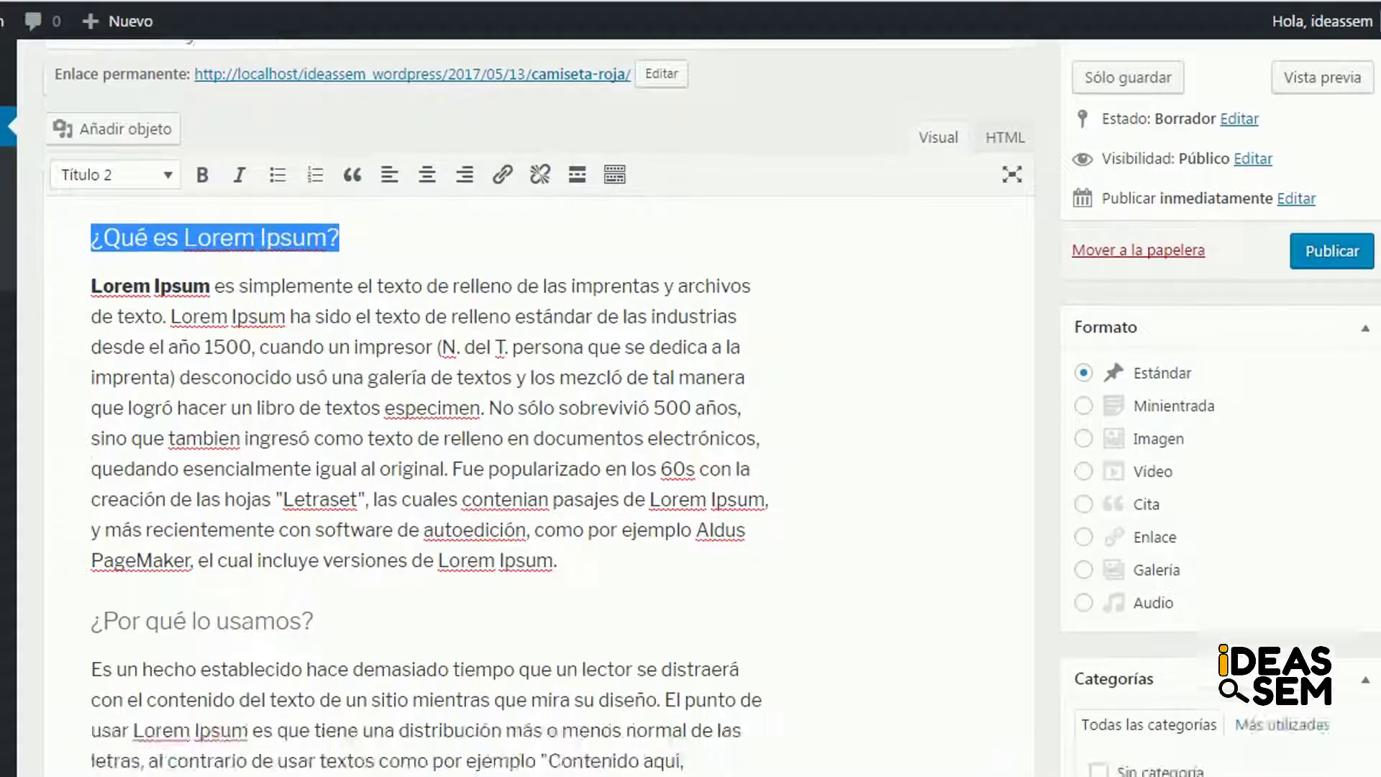
{"action": "scroll", "coordinate": [539, 431], "scroll_direction": "down", "scroll_amount": 10}
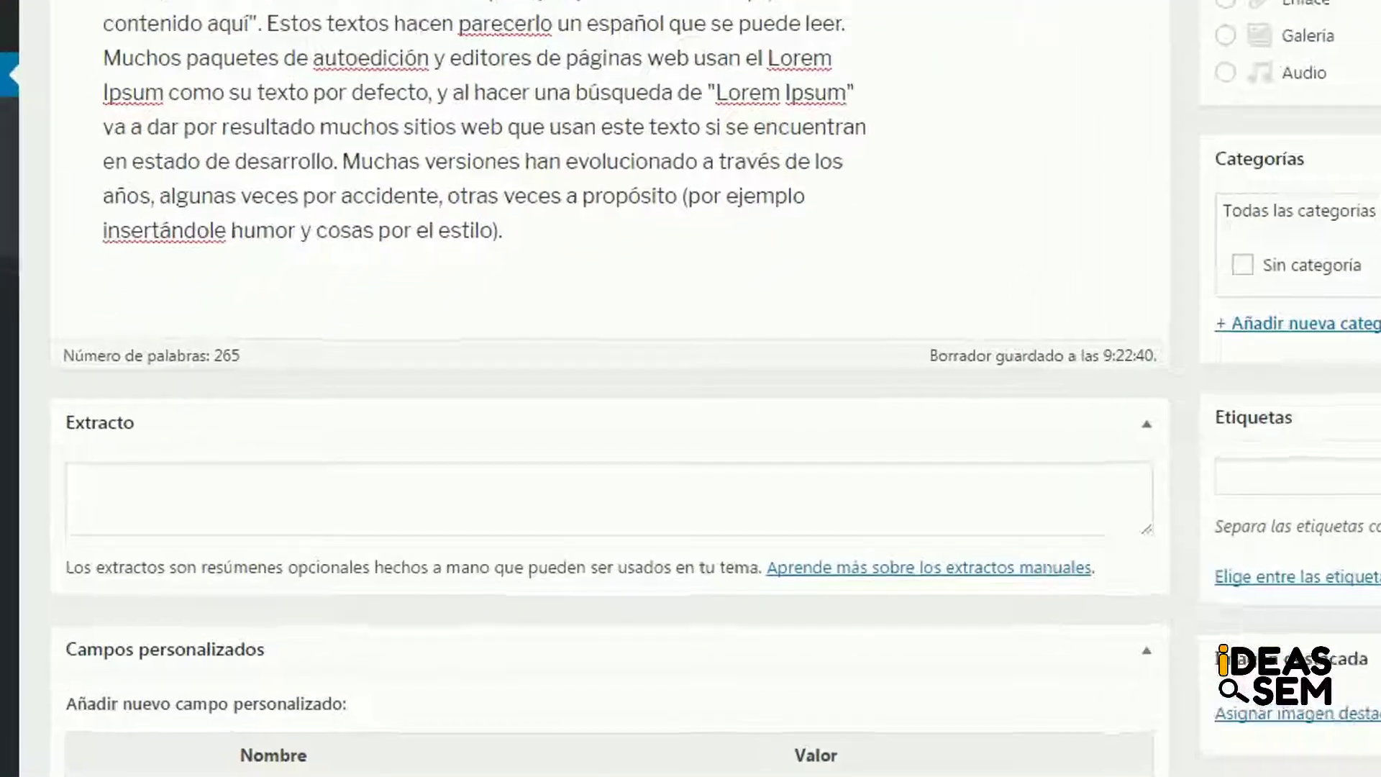
{"action": "scroll", "coordinate": [611, 431], "scroll_direction": "down", "scroll_amount": 1}
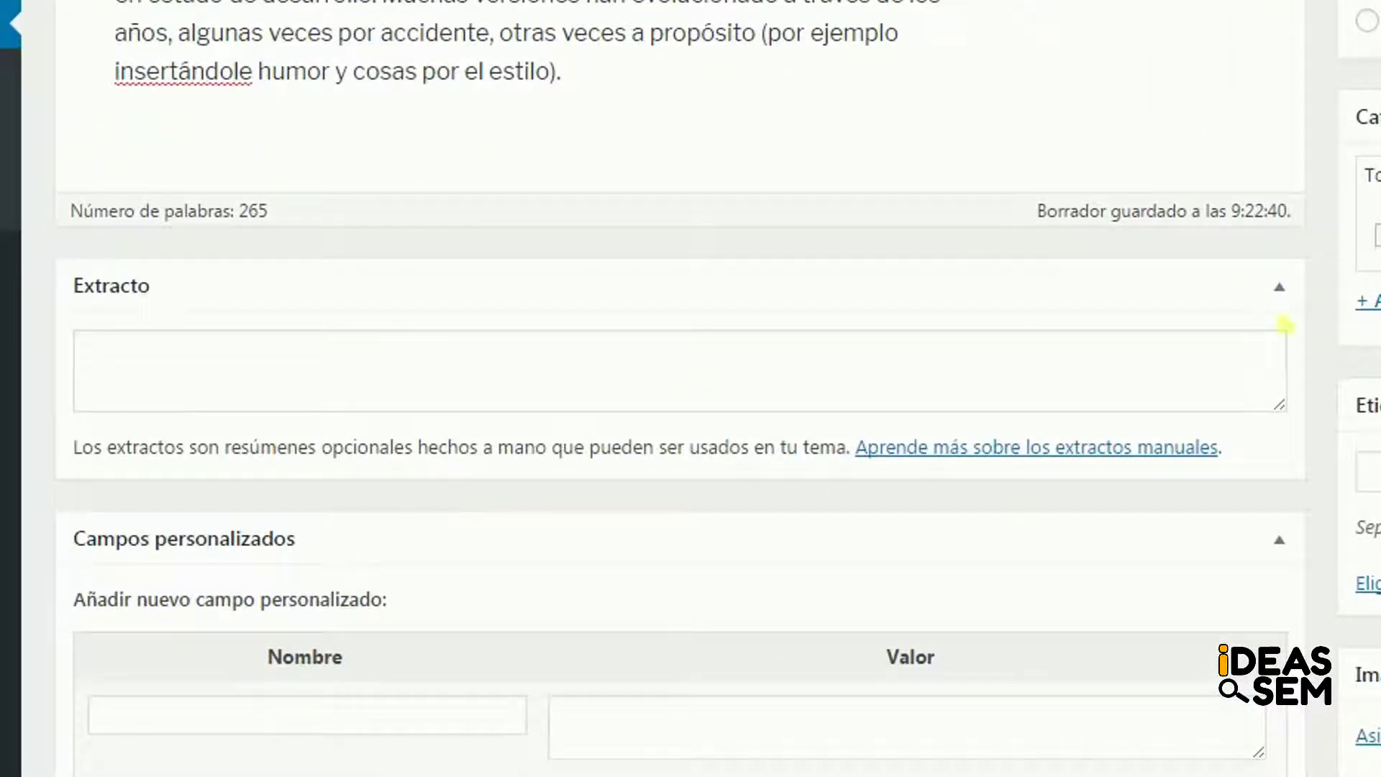
{"action": "scroll", "coordinate": [681, 388], "scroll_direction": "down", "scroll_amount": 1}
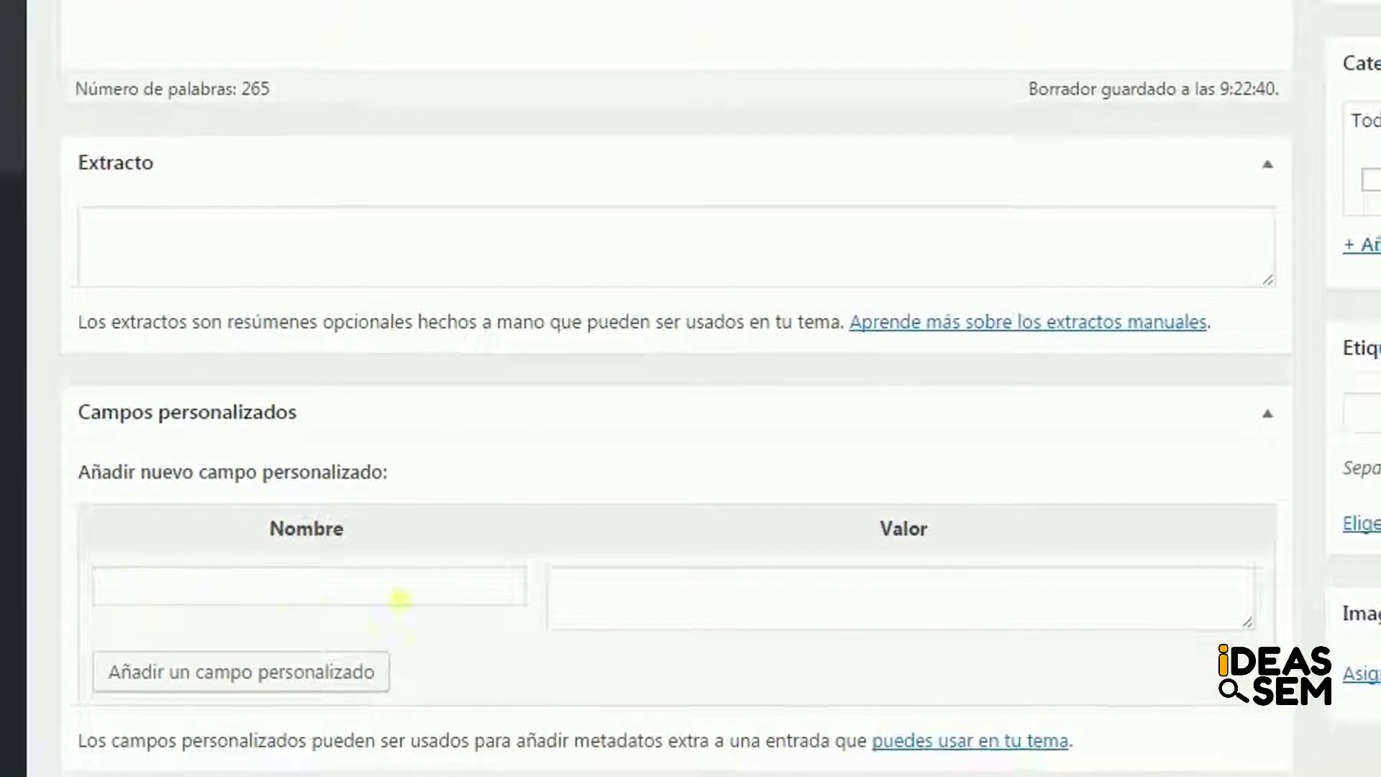
{"action": "scroll", "coordinate": [286, 286], "scroll_direction": "down", "scroll_amount": 7}
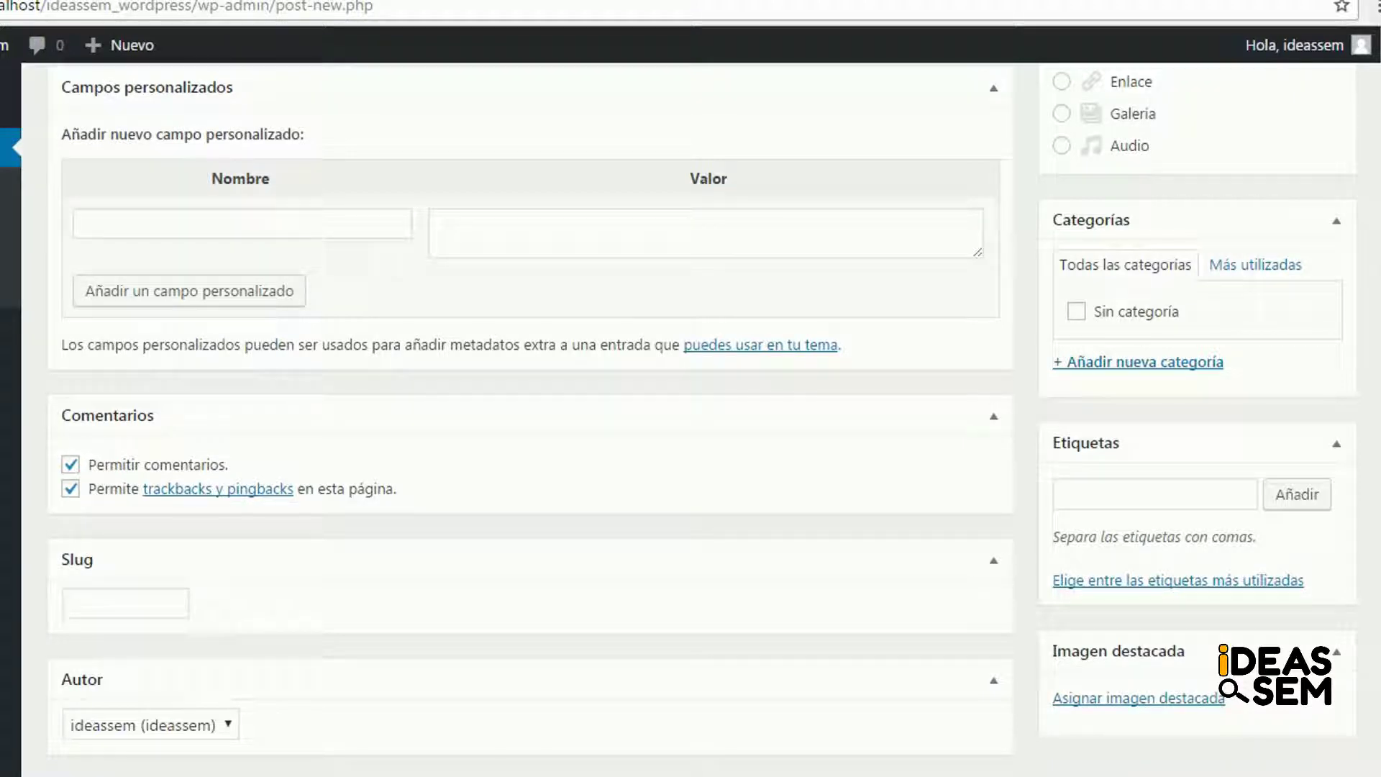
{"action": "scroll", "coordinate": [690, 417], "scroll_direction": "up", "scroll_amount": 1}
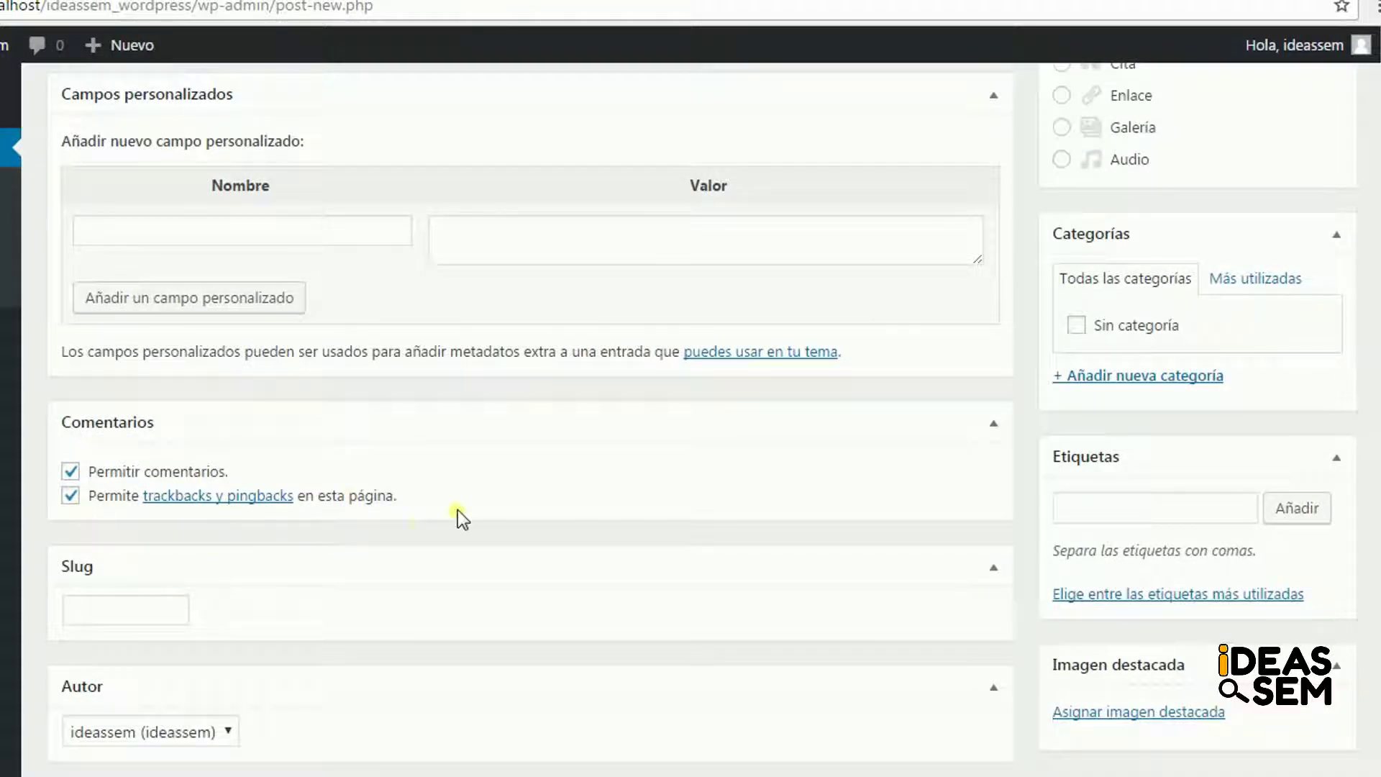
{"action": "scroll", "coordinate": [691, 417], "scroll_direction": "up", "scroll_amount": 1}
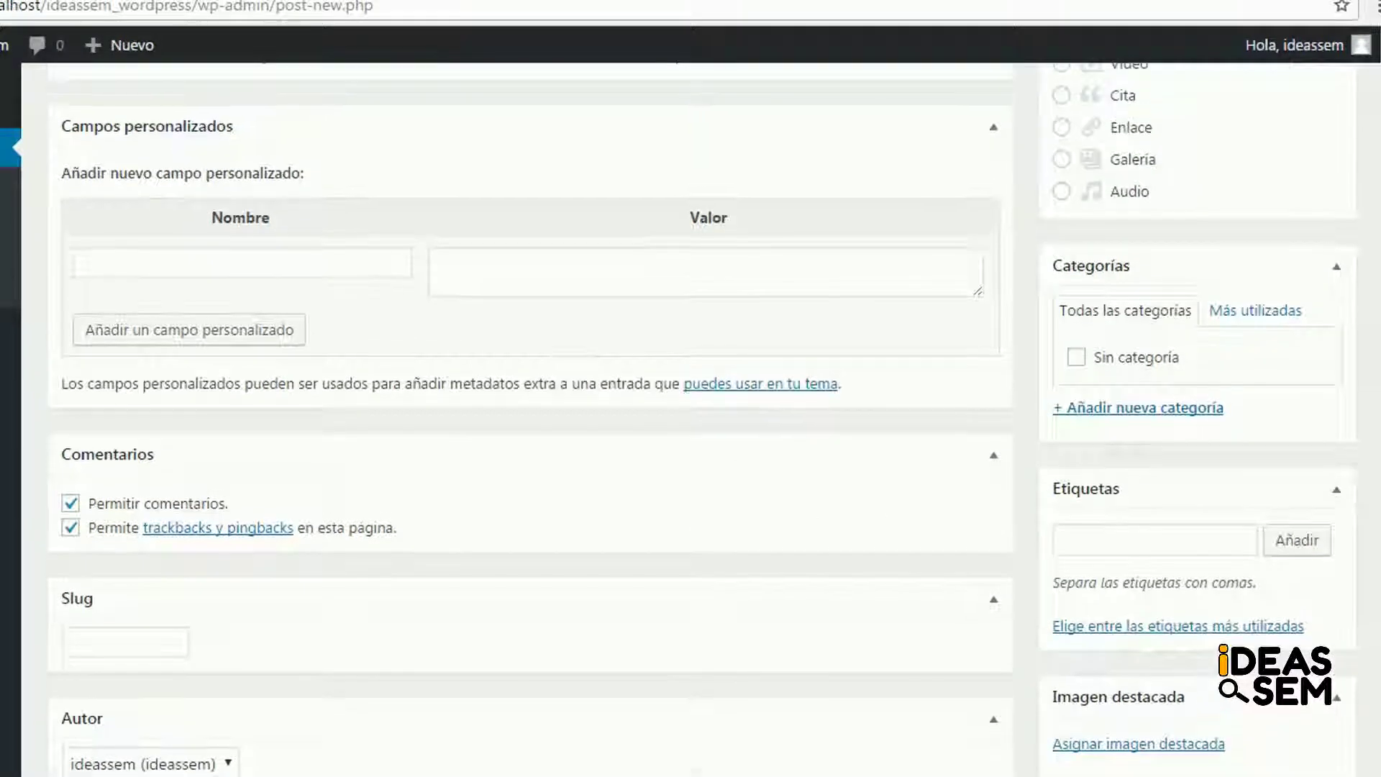
{"action": "scroll", "coordinate": [690, 417], "scroll_direction": "up", "scroll_amount": 3}
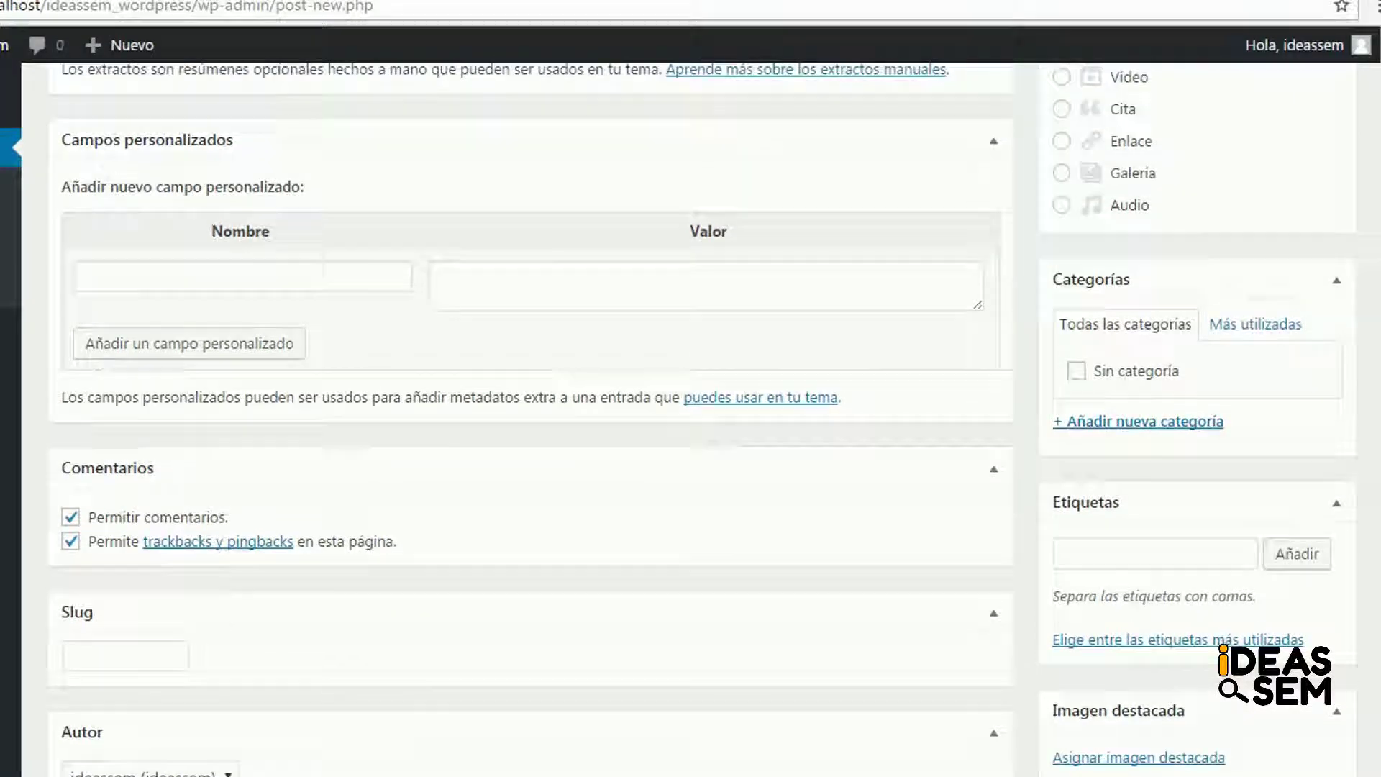
{"action": "scroll", "coordinate": [530, 417], "scroll_direction": "up", "scroll_amount": 5}
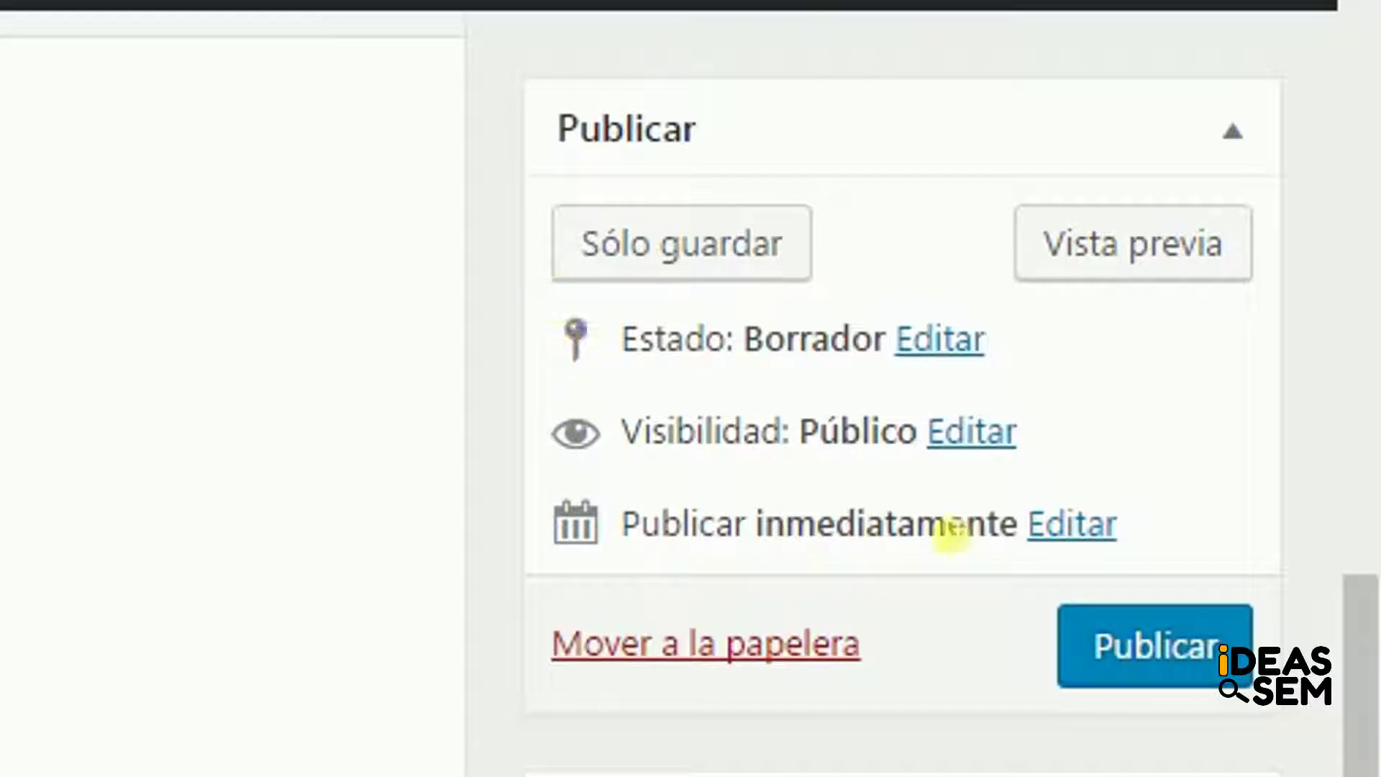
Step: Examine the post's available status options and visibility options in its publishing settings
{"action": "left_click", "coordinate": [935, 330]}
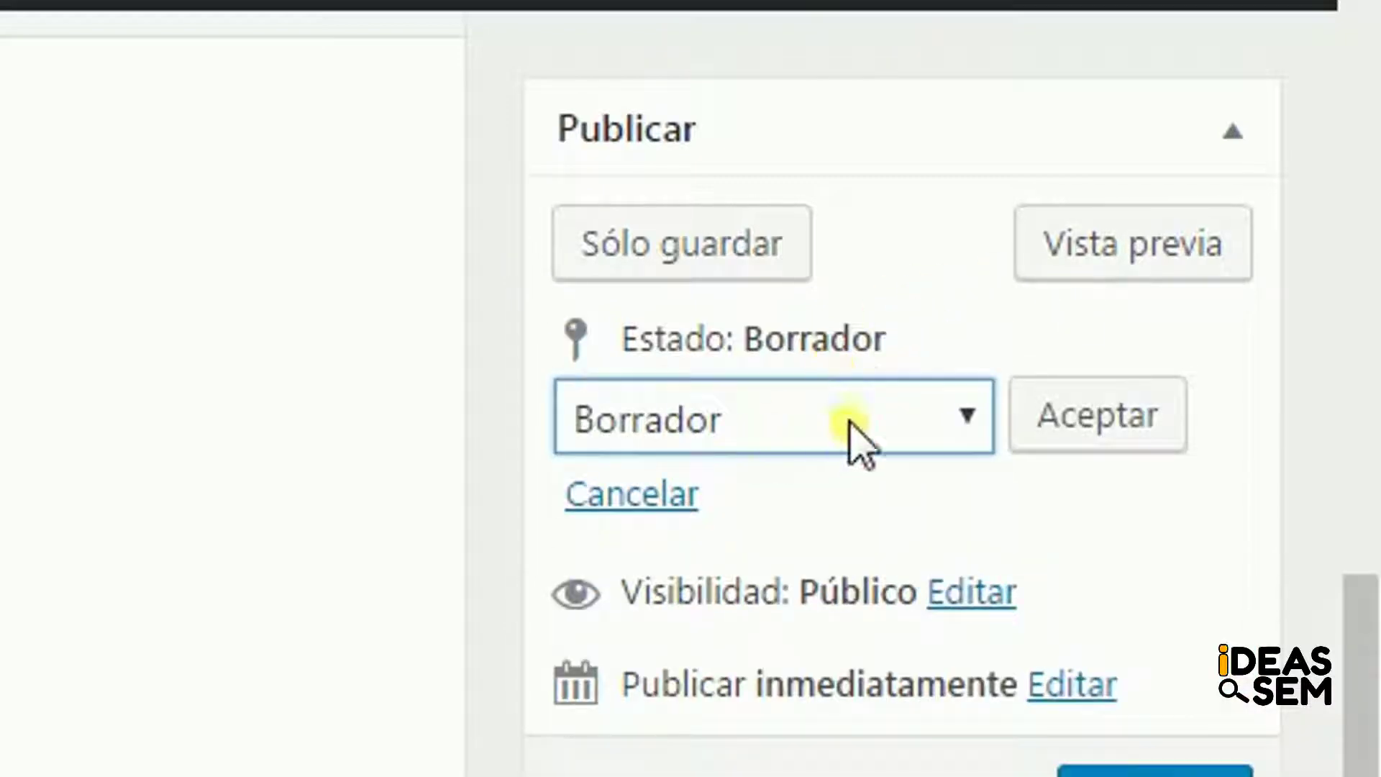
{"action": "left_click", "coordinate": [845, 435]}
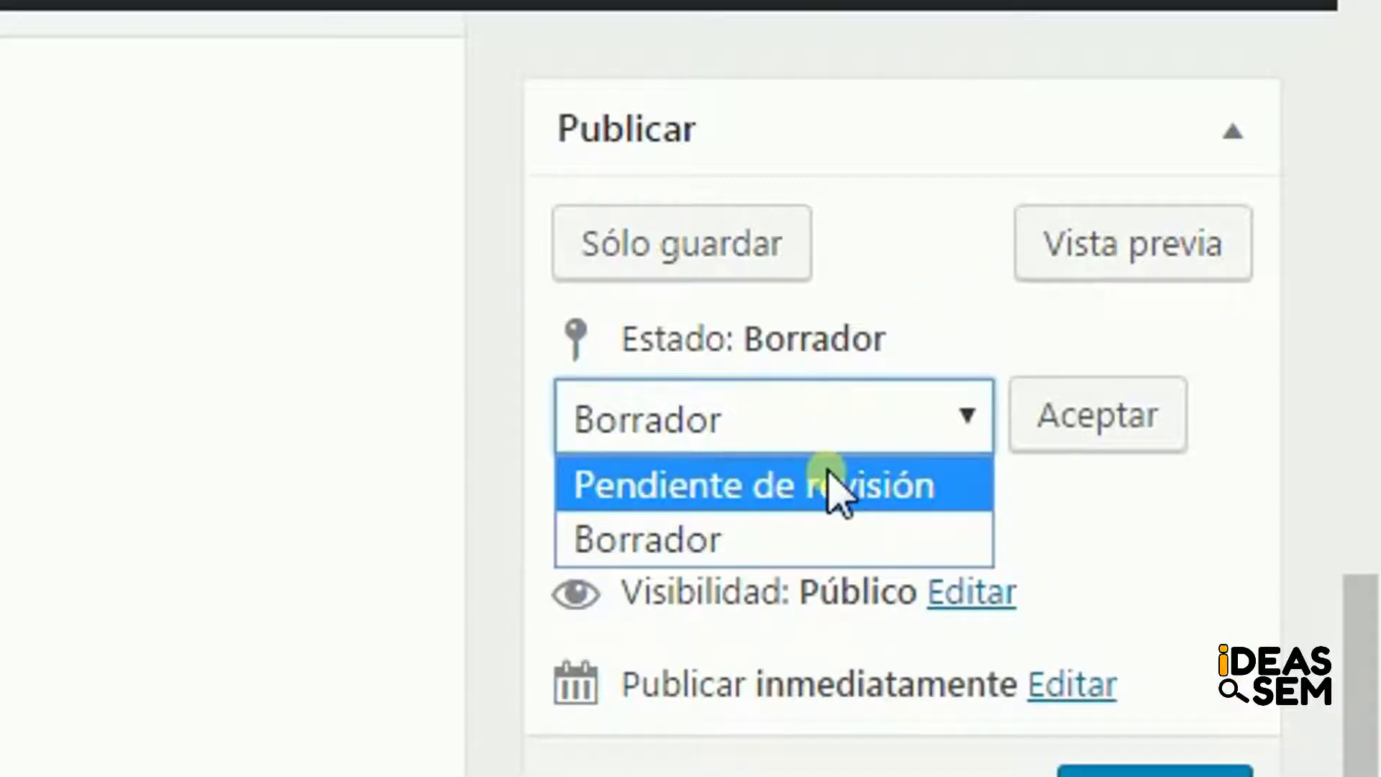
{"action": "left_click", "coordinate": [940, 425]}
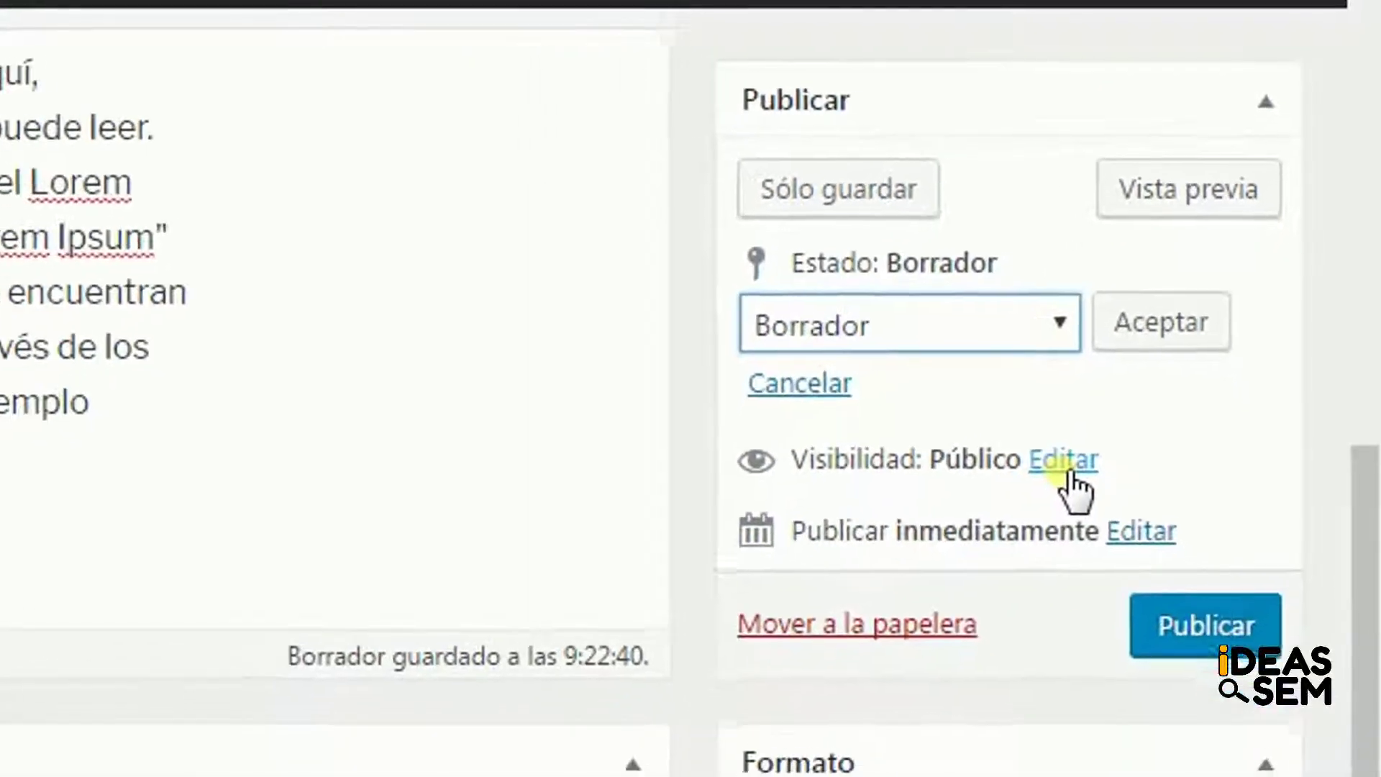
{"action": "left_click", "coordinate": [1070, 465]}
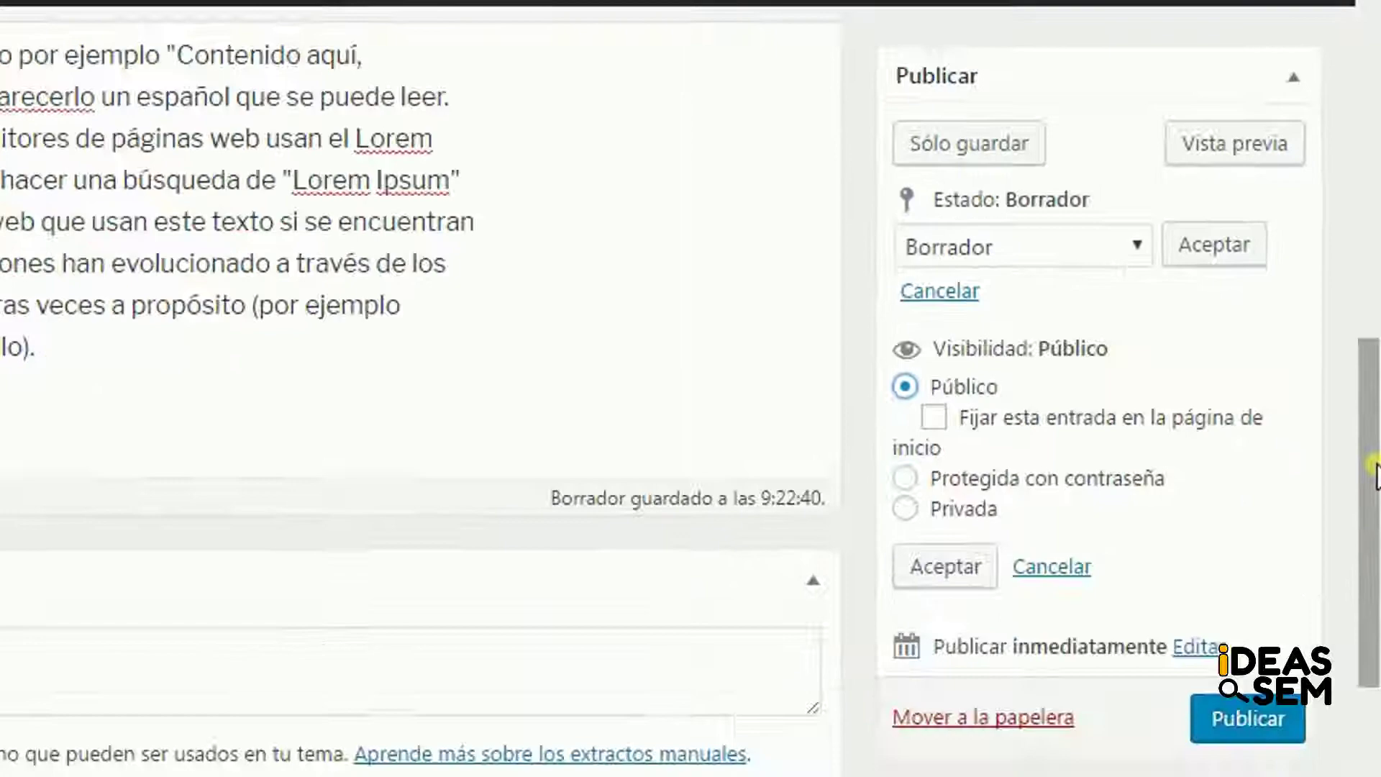
Step: Create a new top-level category named "Camisetas" for the post
{"action": "left_click_drag", "start_coordinate": [1372, 665], "coordinate": [1372, 757]}
{"action": "left_click_drag", "start_coordinate": [1374, 443], "coordinate": [1375, 523]}
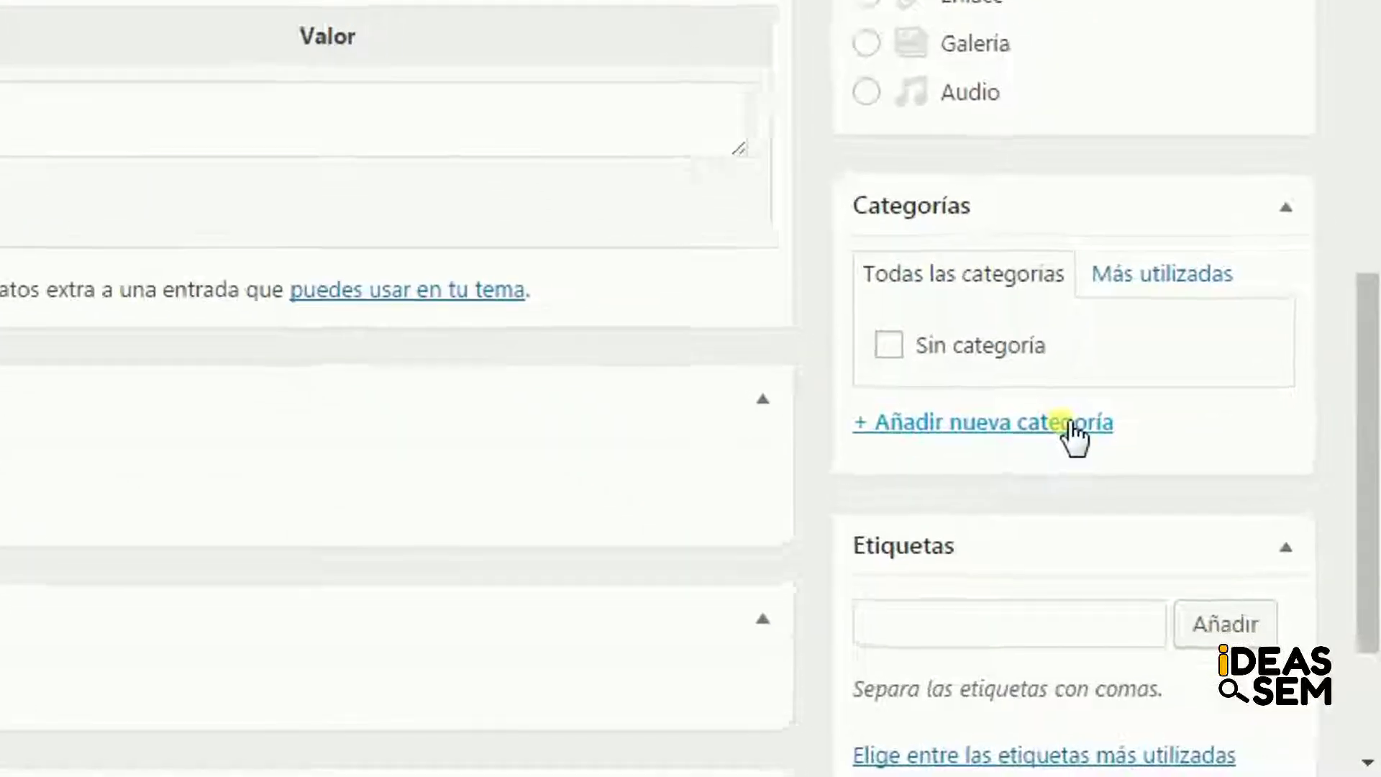
{"action": "left_click", "coordinate": [1163, 527]}
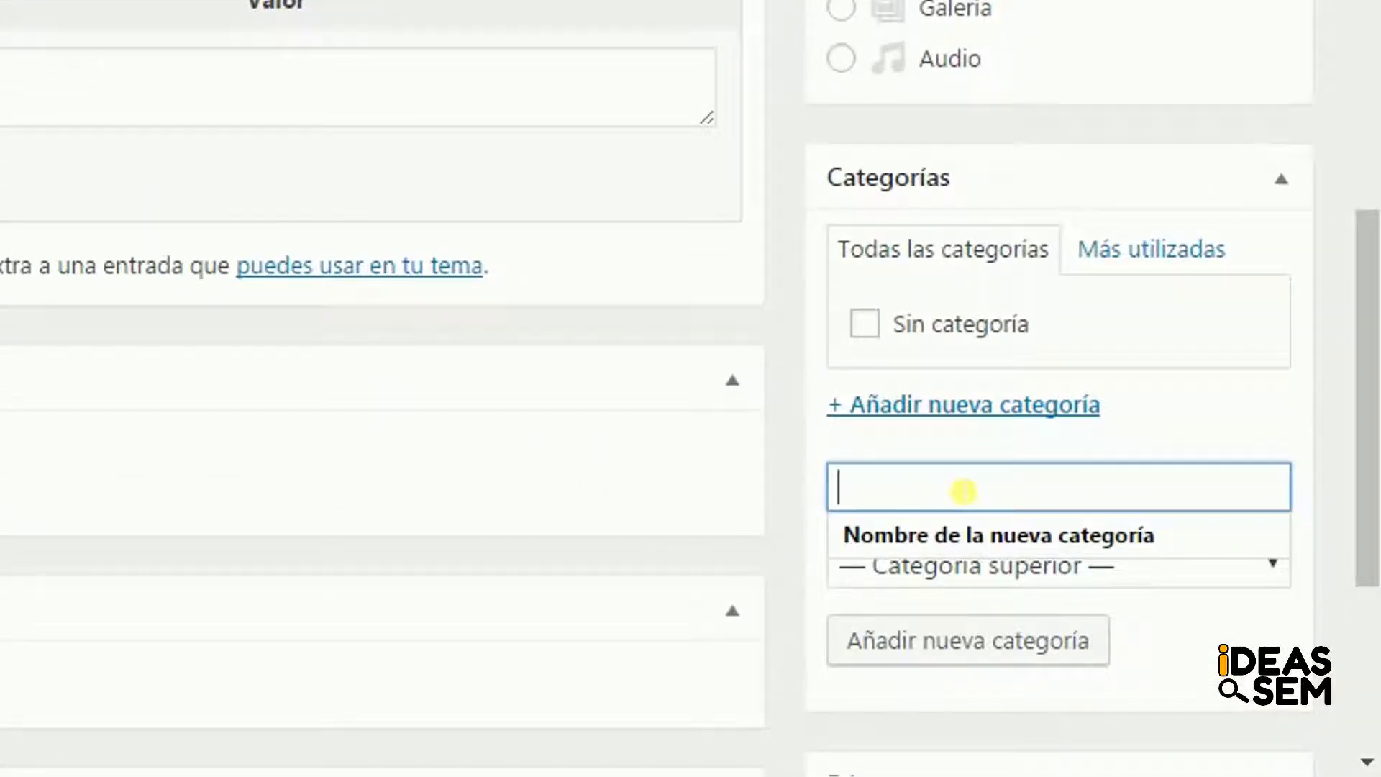
{"action": "type", "text": "Camisetas"}
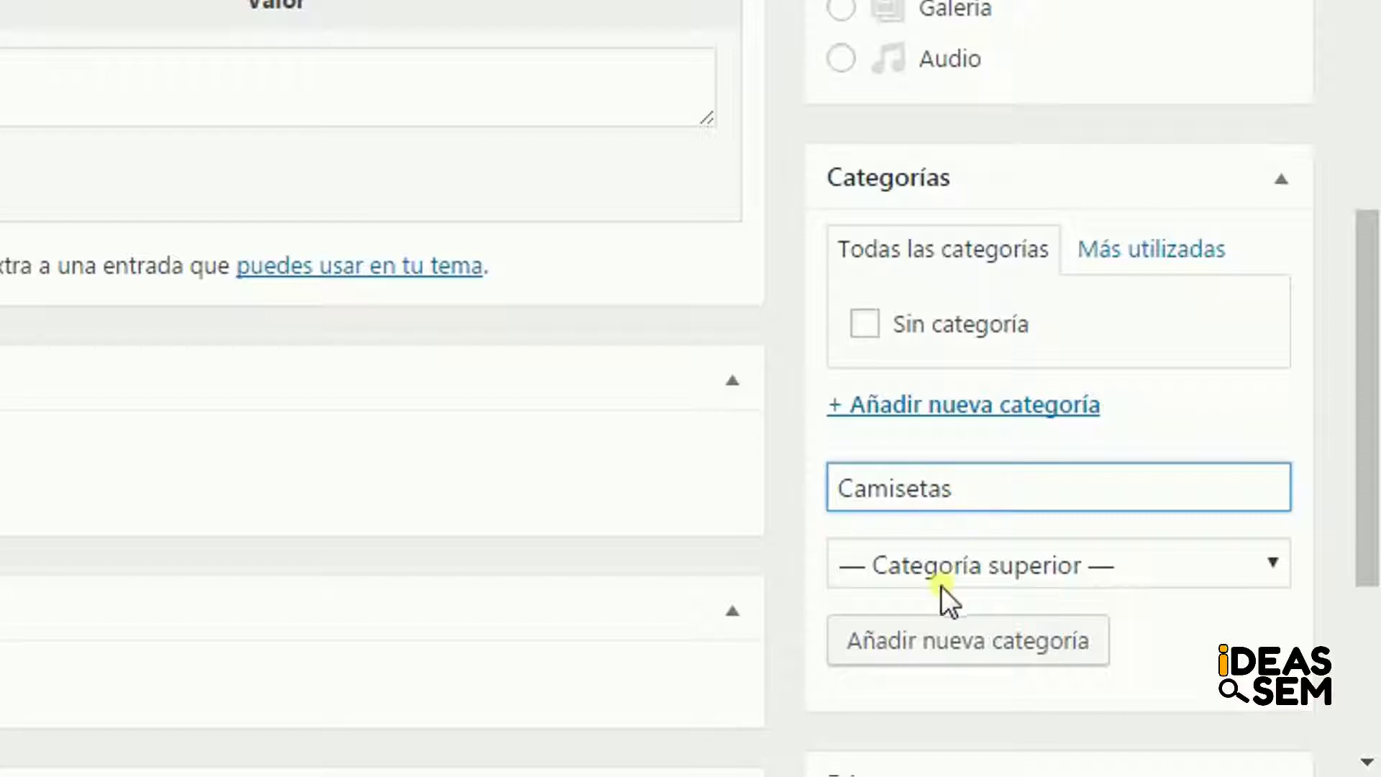
{"action": "left_click", "coordinate": [955, 647]}
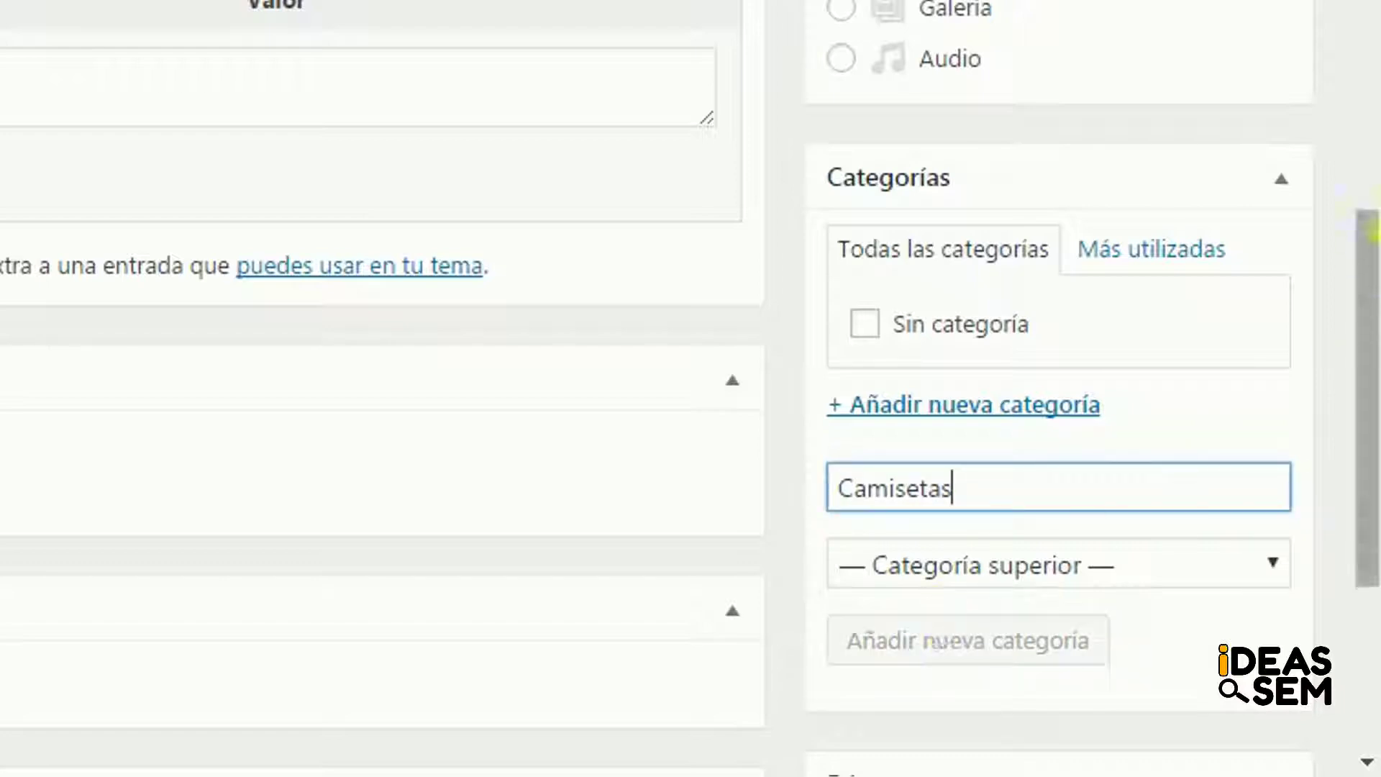
Step: Add the tag "hombre" to the post
{"action": "left_click_drag", "start_coordinate": [1371, 222], "coordinate": [1369, 345]}
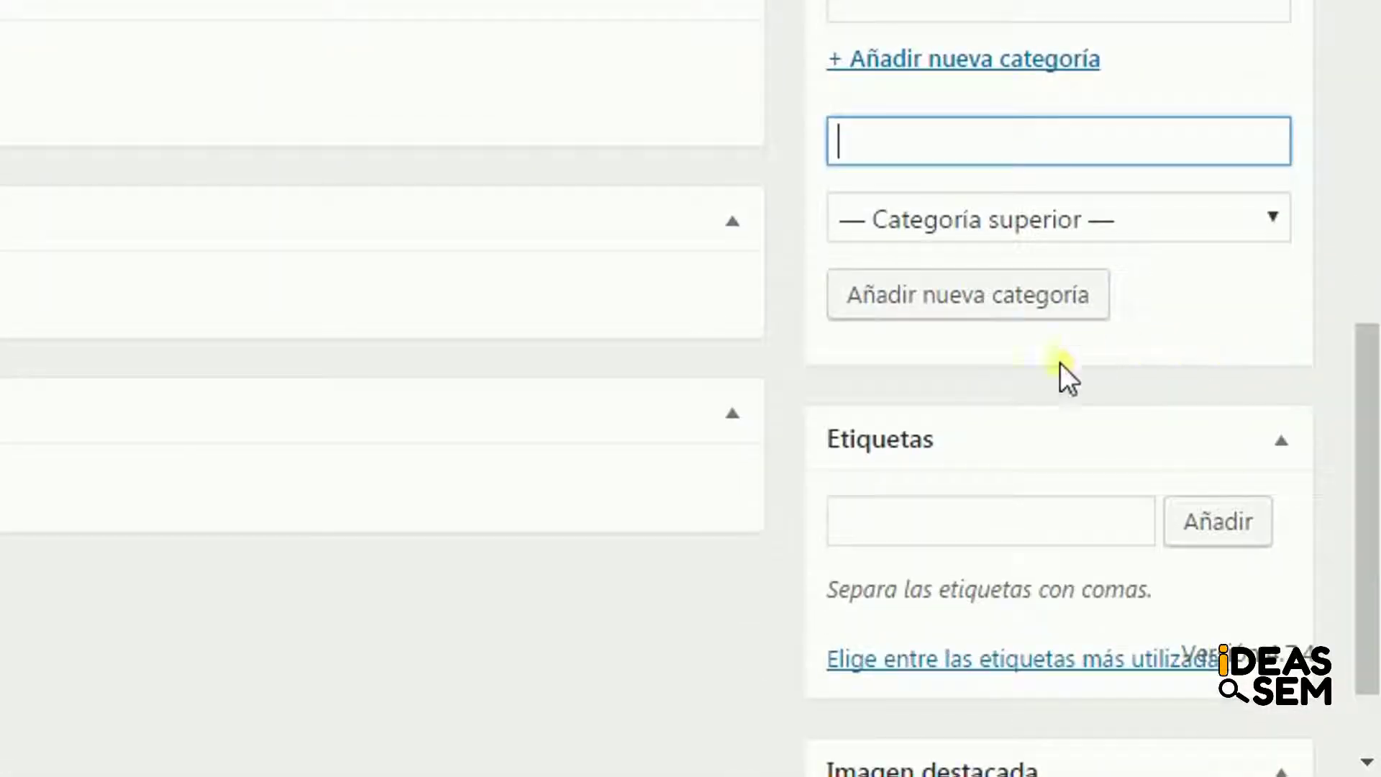
{"action": "left_click", "coordinate": [978, 545]}
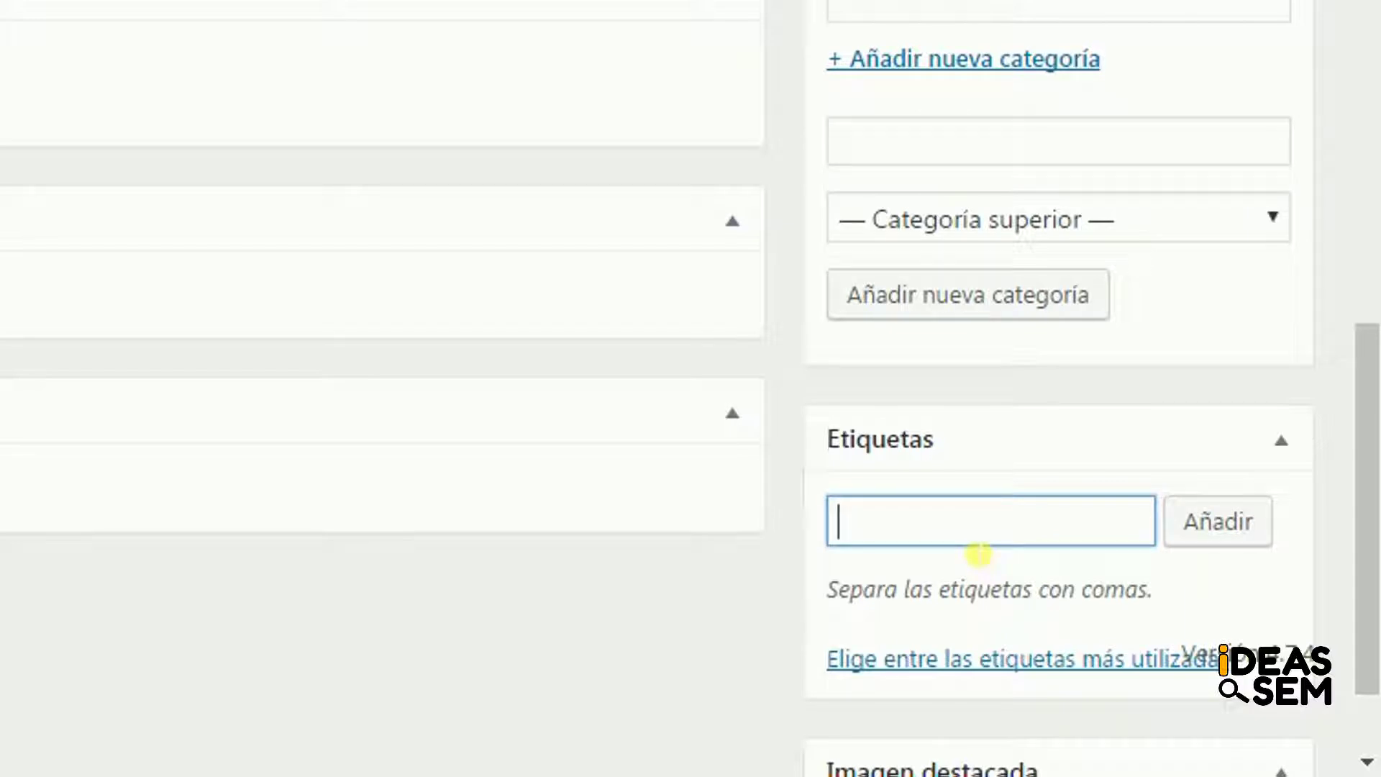
{"action": "type", "text": "hombre"}
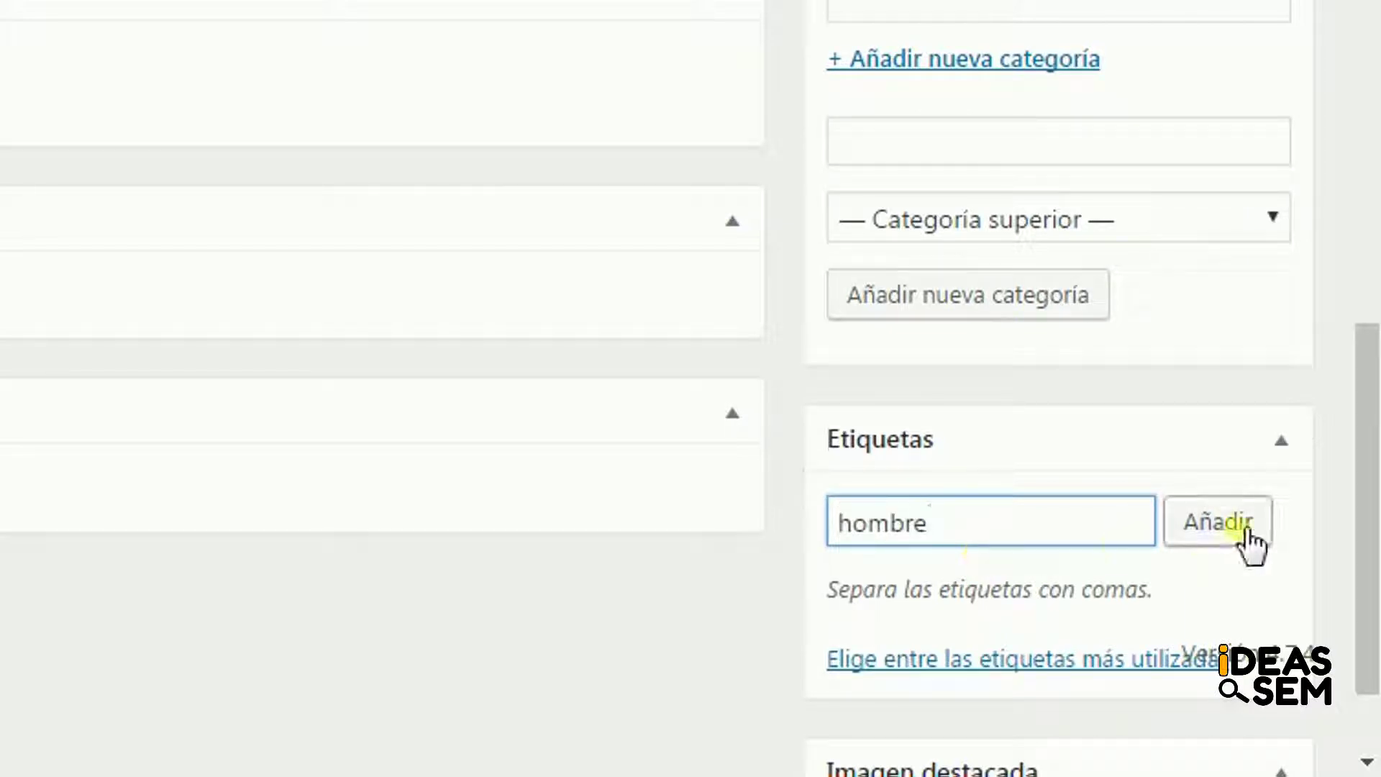
{"action": "left_click", "coordinate": [1249, 538]}
Step: Assign the red T-shirt picture from the media library as the post's featured image
{"action": "left_click_drag", "start_coordinate": [1366, 517], "coordinate": [1370, 557]}
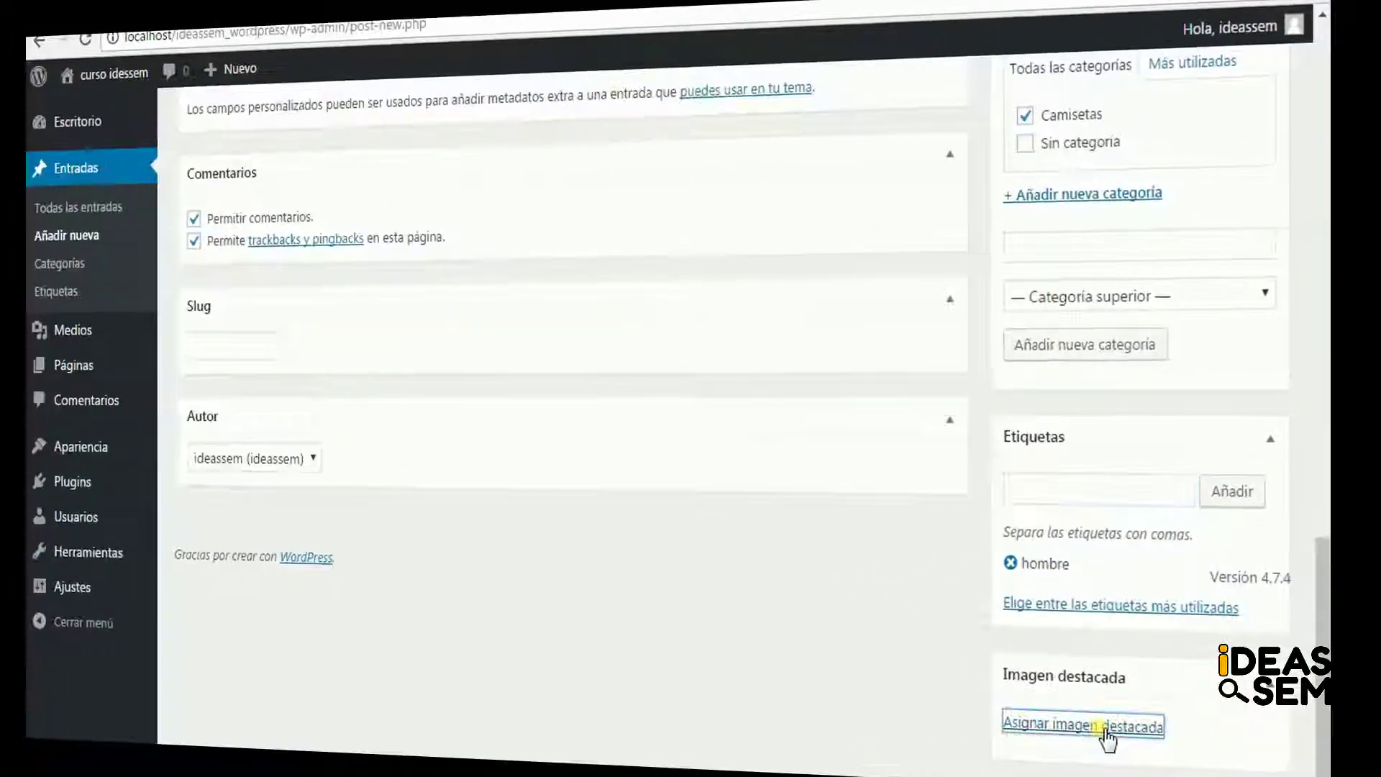
{"action": "left_click", "coordinate": [993, 679]}
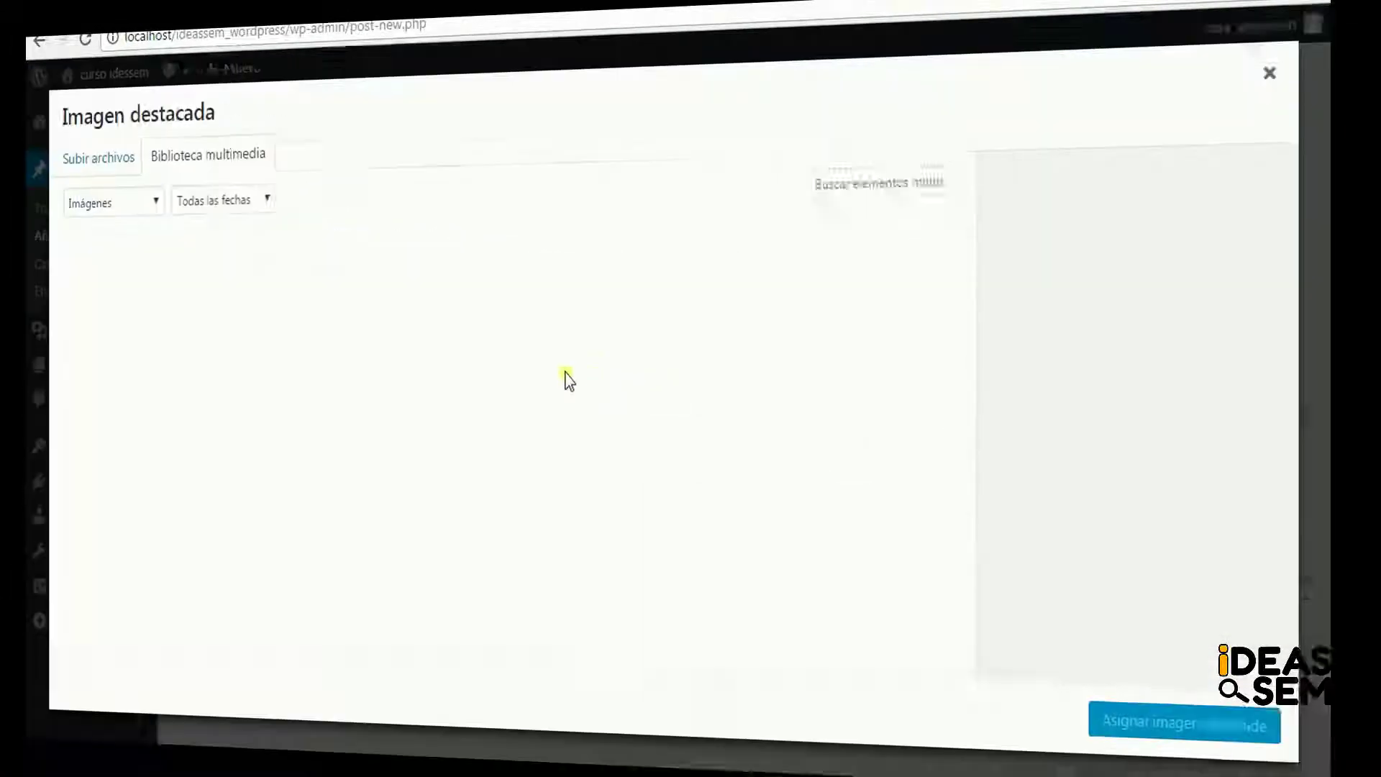
{"action": "left_click", "coordinate": [133, 286]}
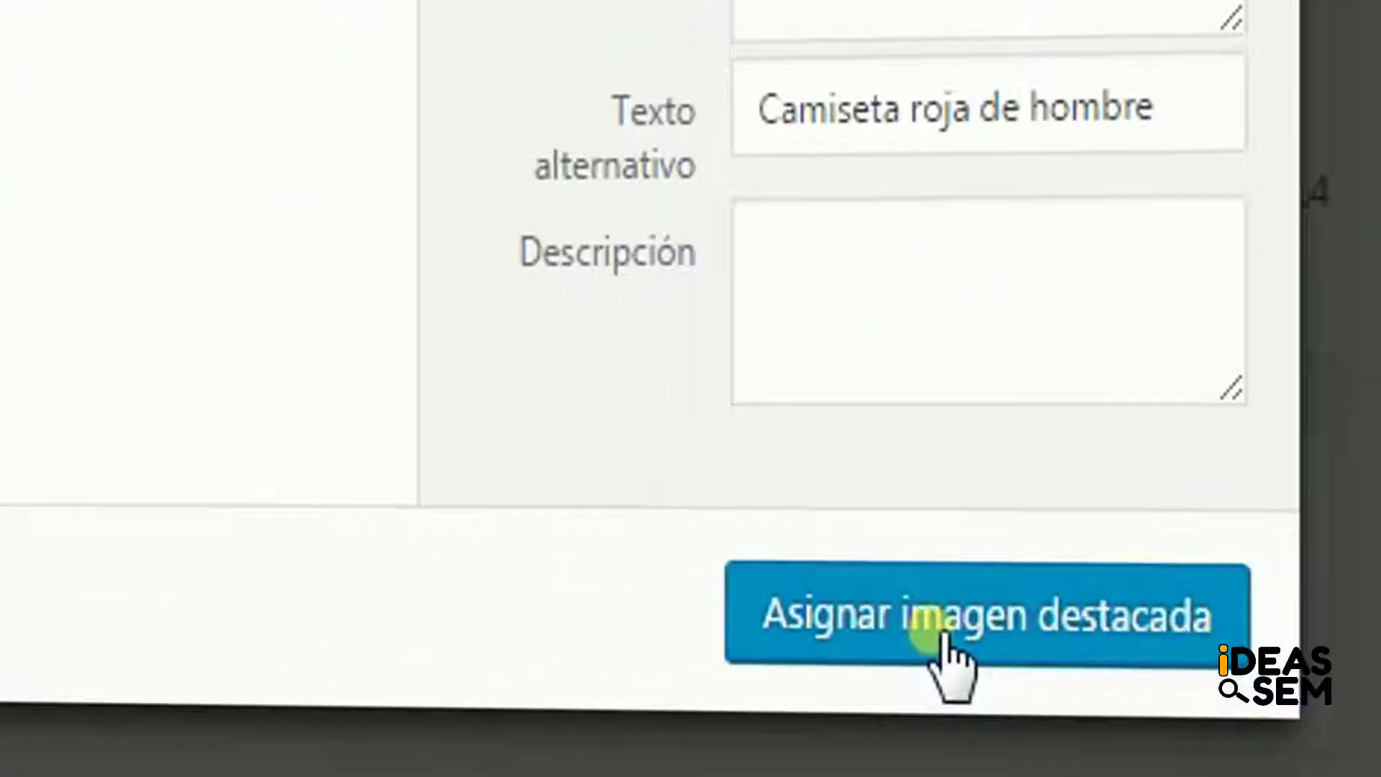
{"action": "left_click", "coordinate": [1199, 739]}
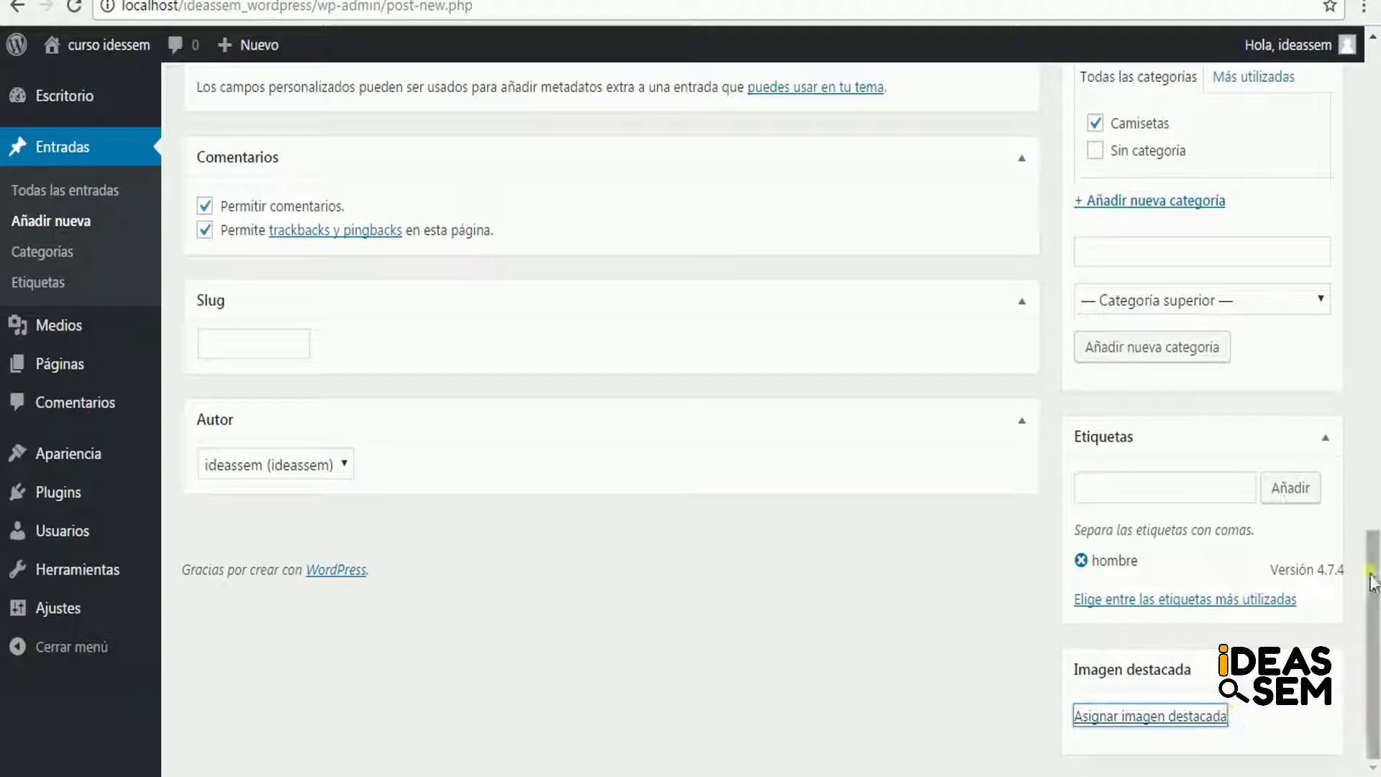
{"action": "left_click_drag", "start_coordinate": [1372, 596], "coordinate": [1373, 715]}
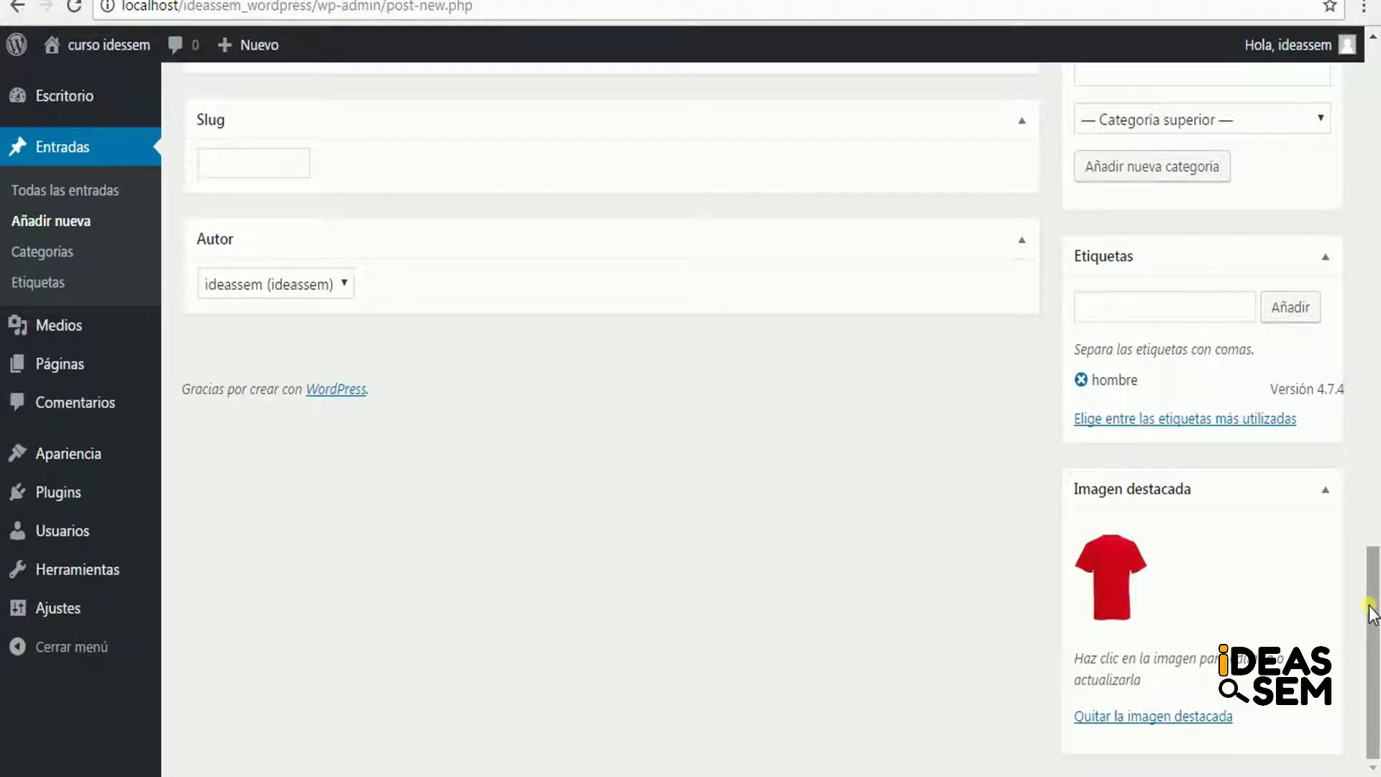
Step: Publish the "Camiseta roja" post and look through its preview on the site
{"action": "left_click_drag", "start_coordinate": [1370, 611], "coordinate": [1365, 355]}
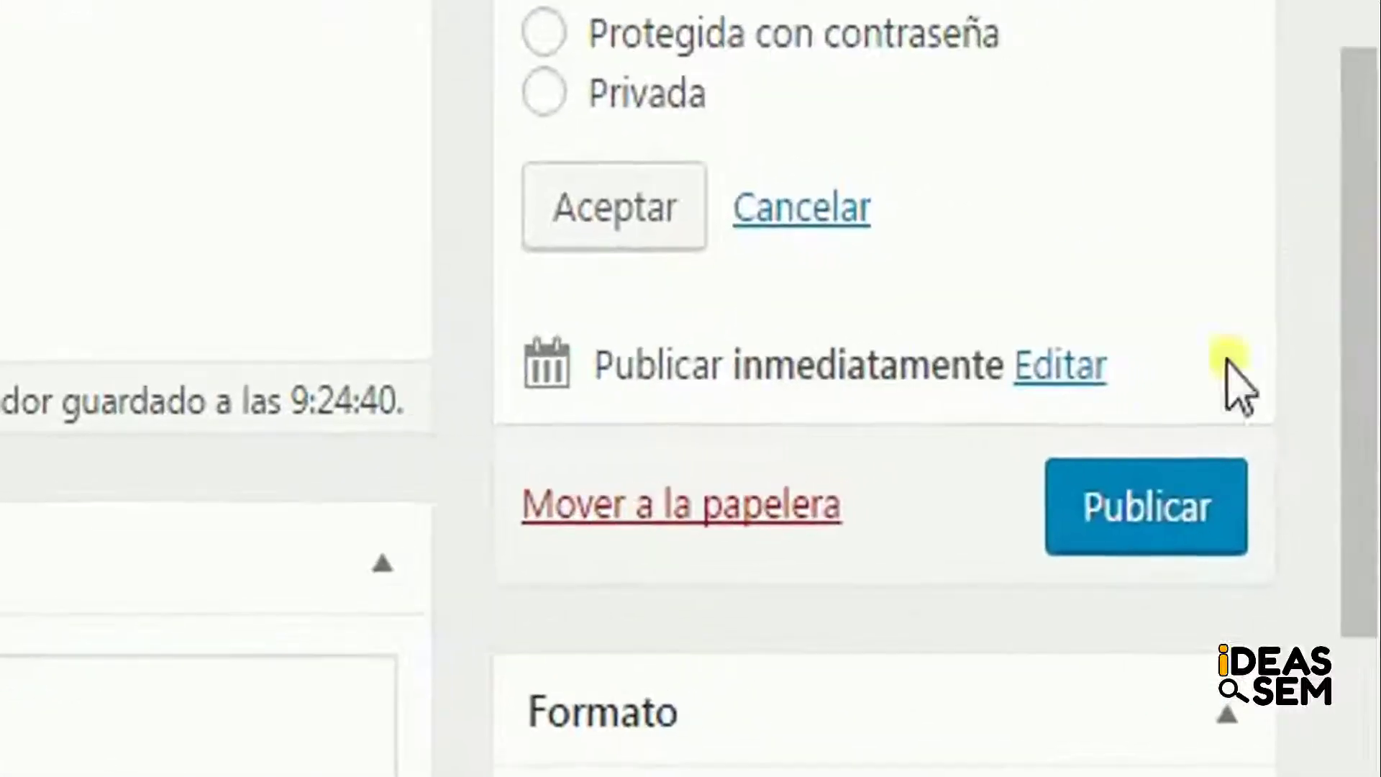
{"action": "left_click", "coordinate": [1231, 467]}
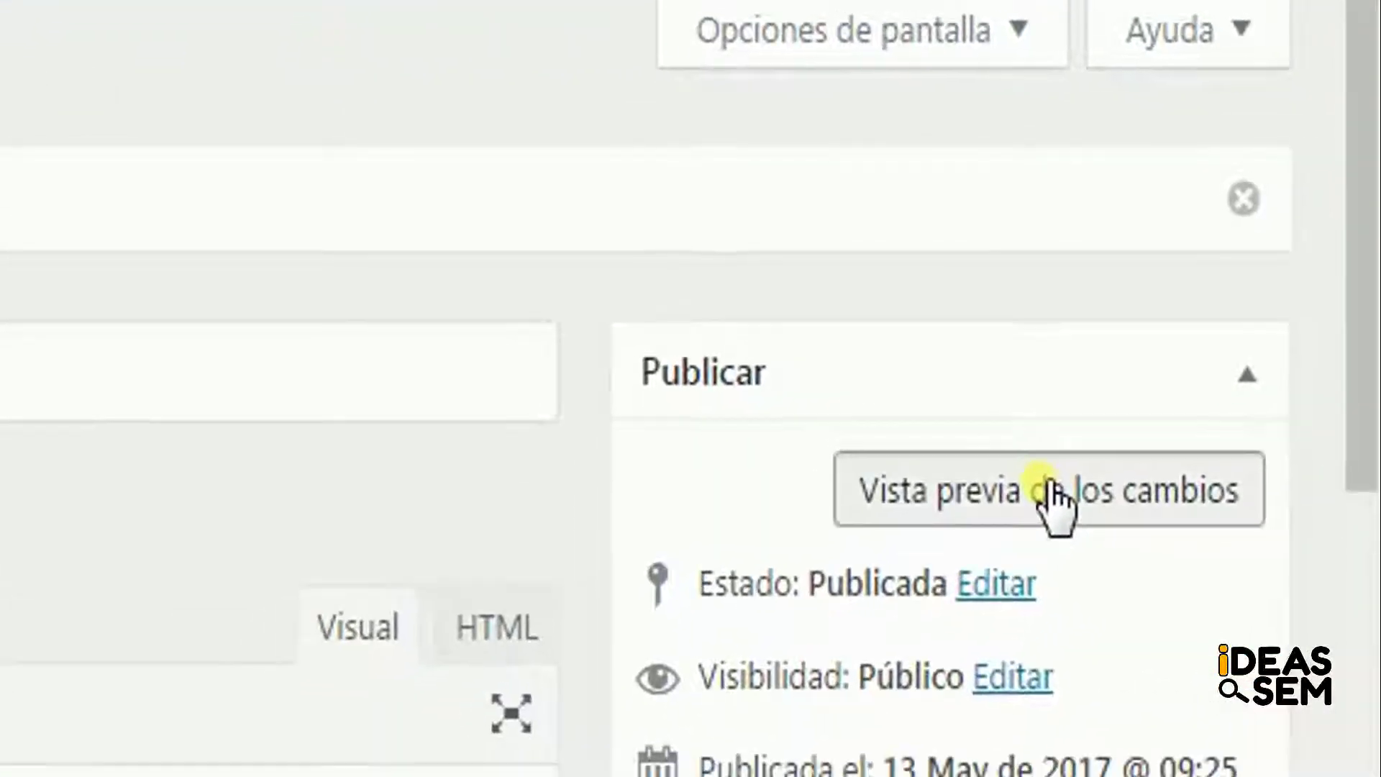
{"action": "left_click", "coordinate": [1195, 325]}
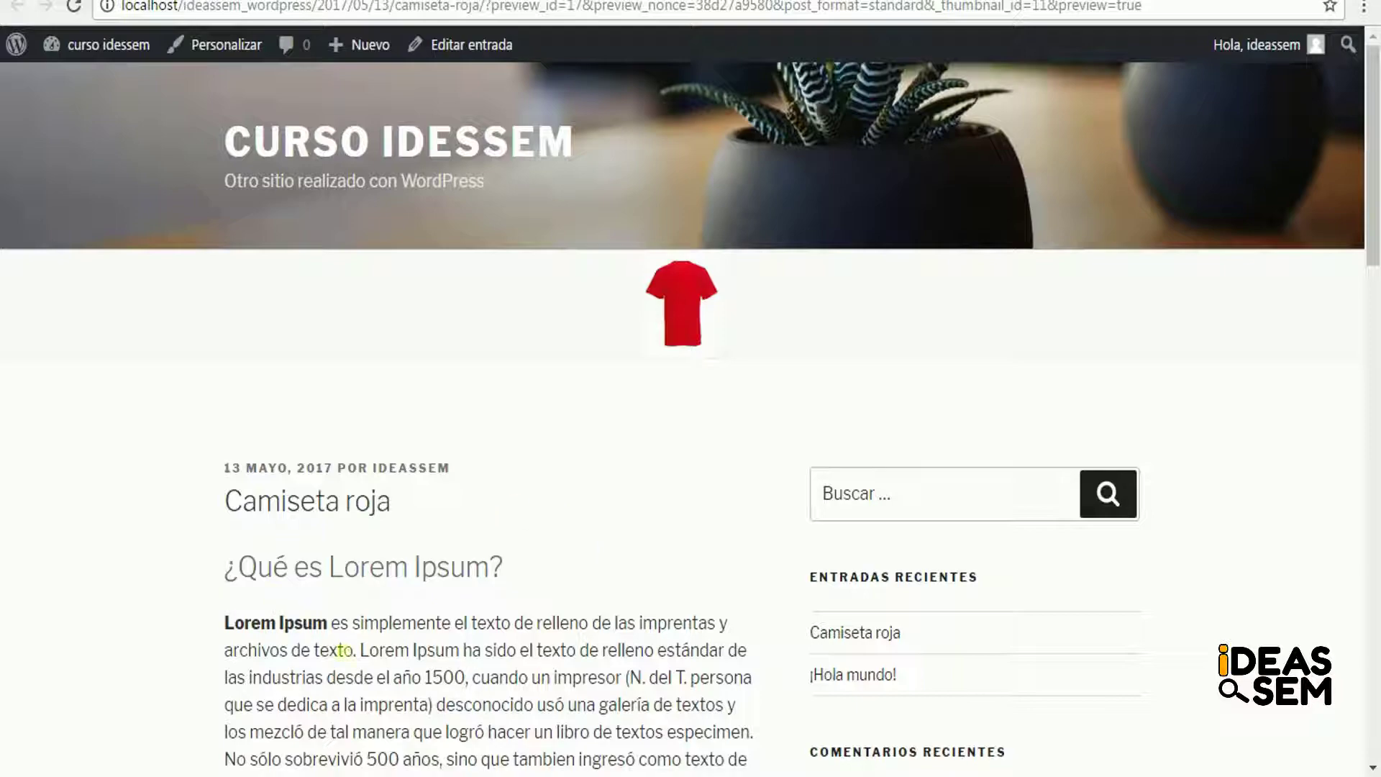
{"action": "scroll", "coordinate": [1375, 367], "scroll_direction": "down", "scroll_amount": 4}
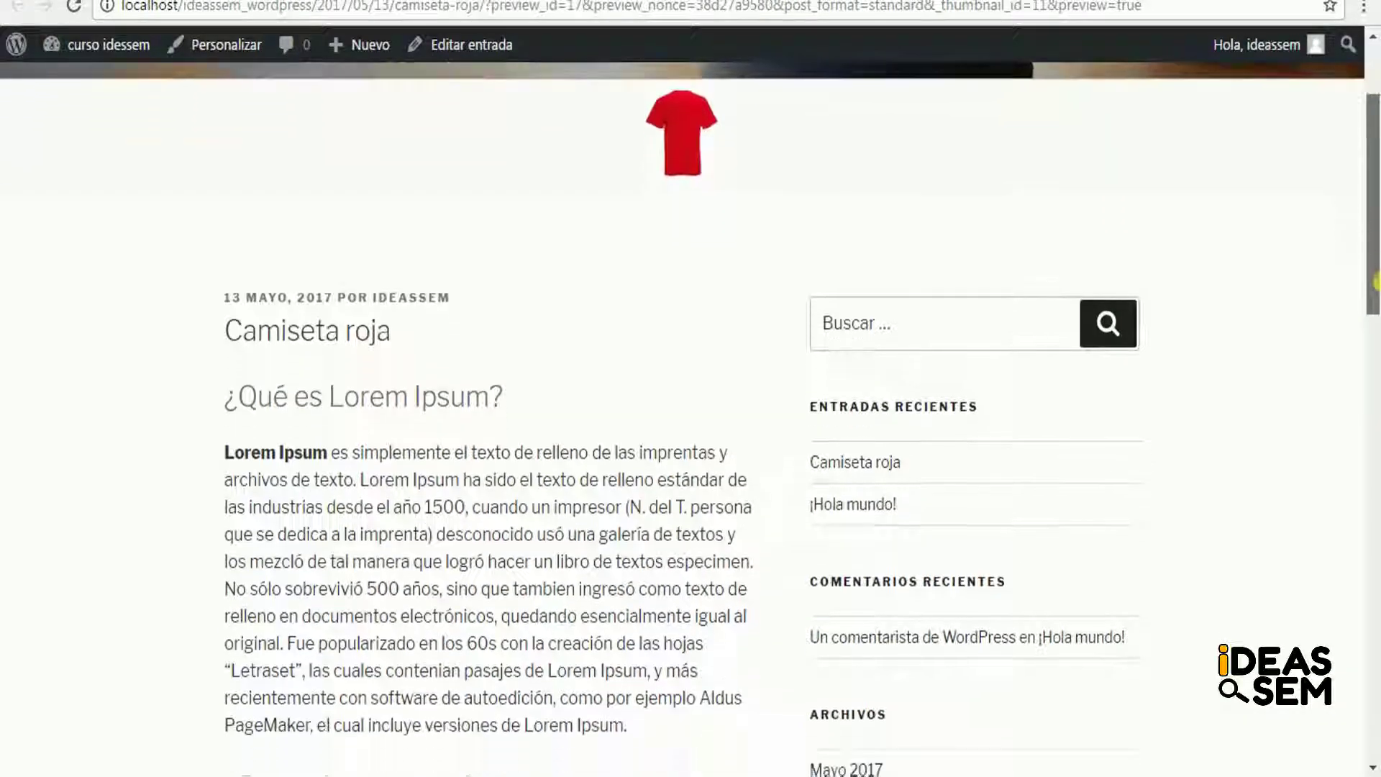
{"action": "mouse_move", "coordinate": [1375, 359]}
{"action": "left_mouse_down"}
{"action": "mouse_move", "coordinate": [1374, 691]}
{"action": "mouse_move", "coordinate": [1373, 475]}
{"action": "mouse_move", "coordinate": [1357, 377]}
{"action": "left_mouse_up"}
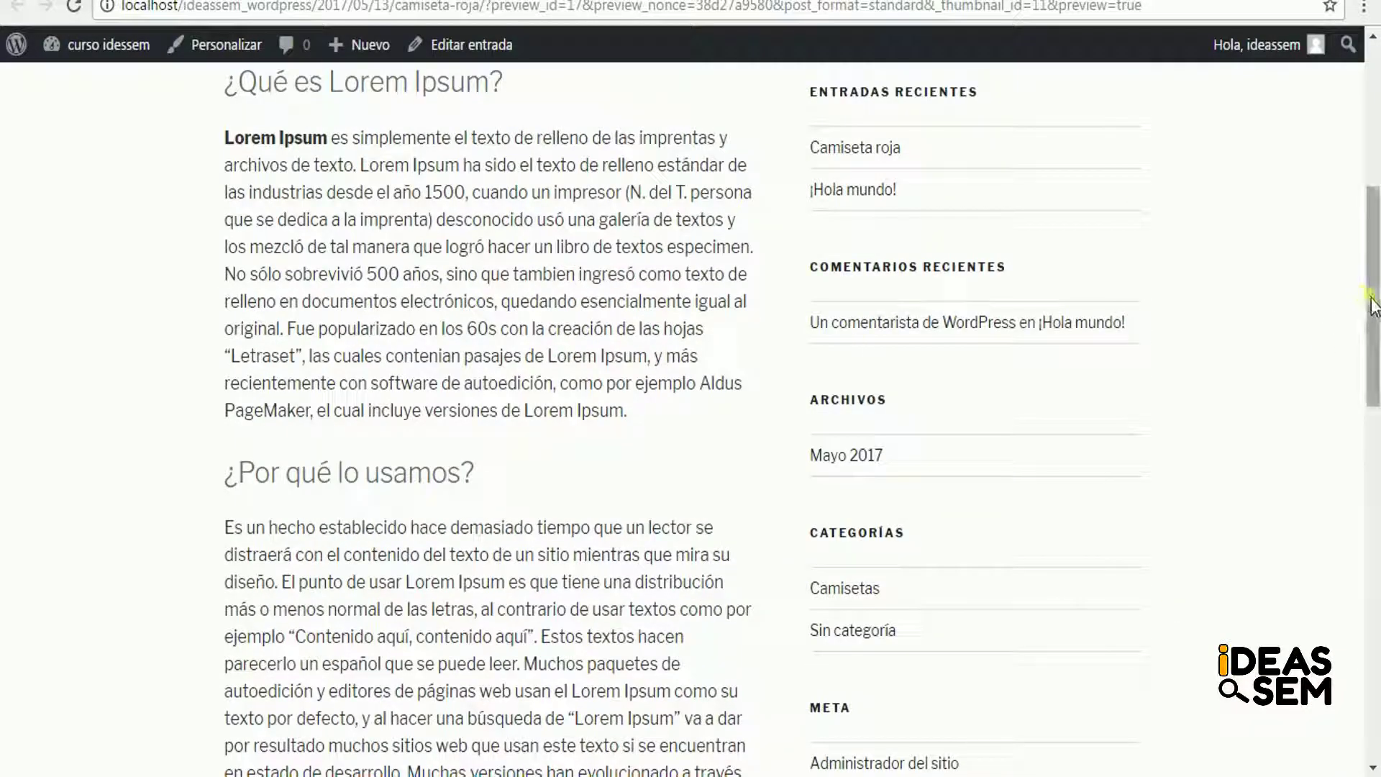
{"action": "left_click_drag", "start_coordinate": [1370, 297], "coordinate": [1361, 124]}
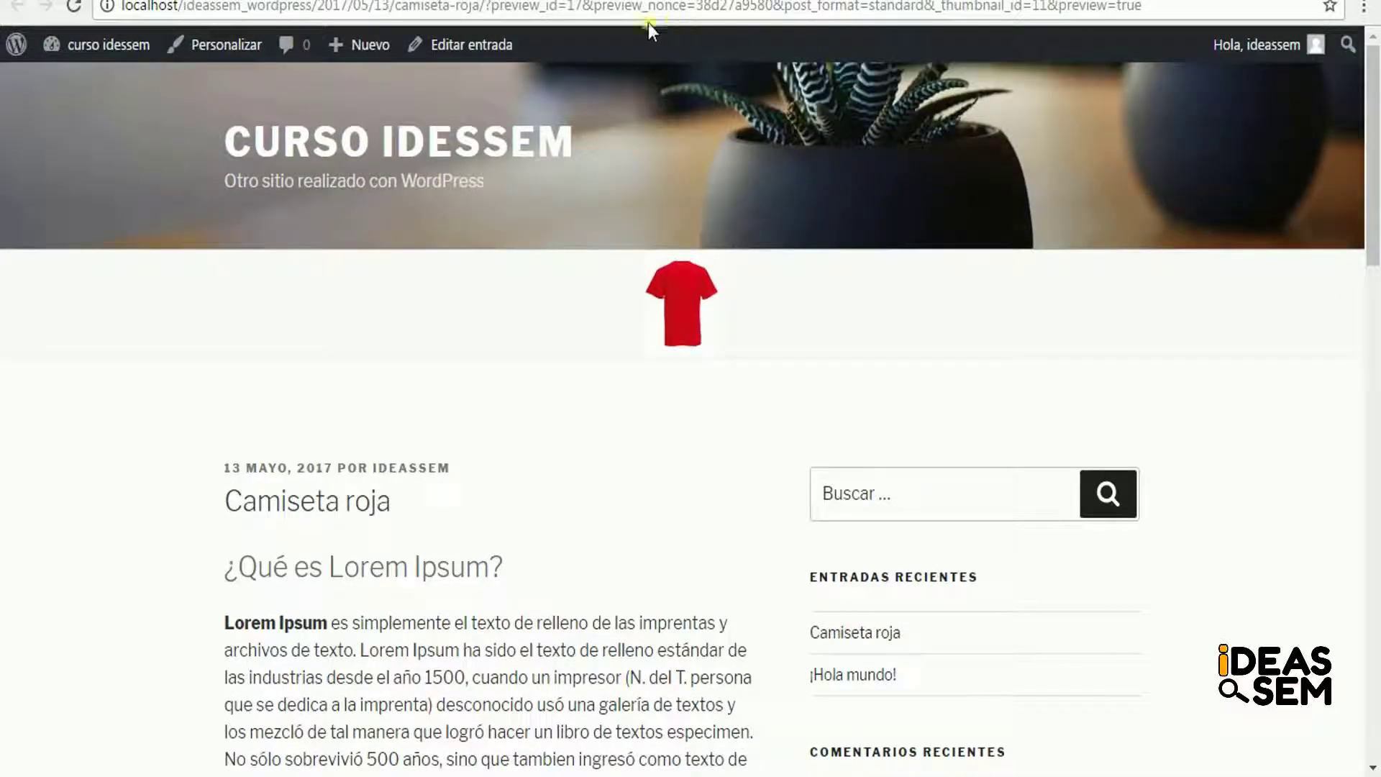
Step: Open the "Camisetas" category for editing from the list of post categories and examine its name, slug, parent and description fields
{"action": "left_click", "coordinate": [442, 45]}
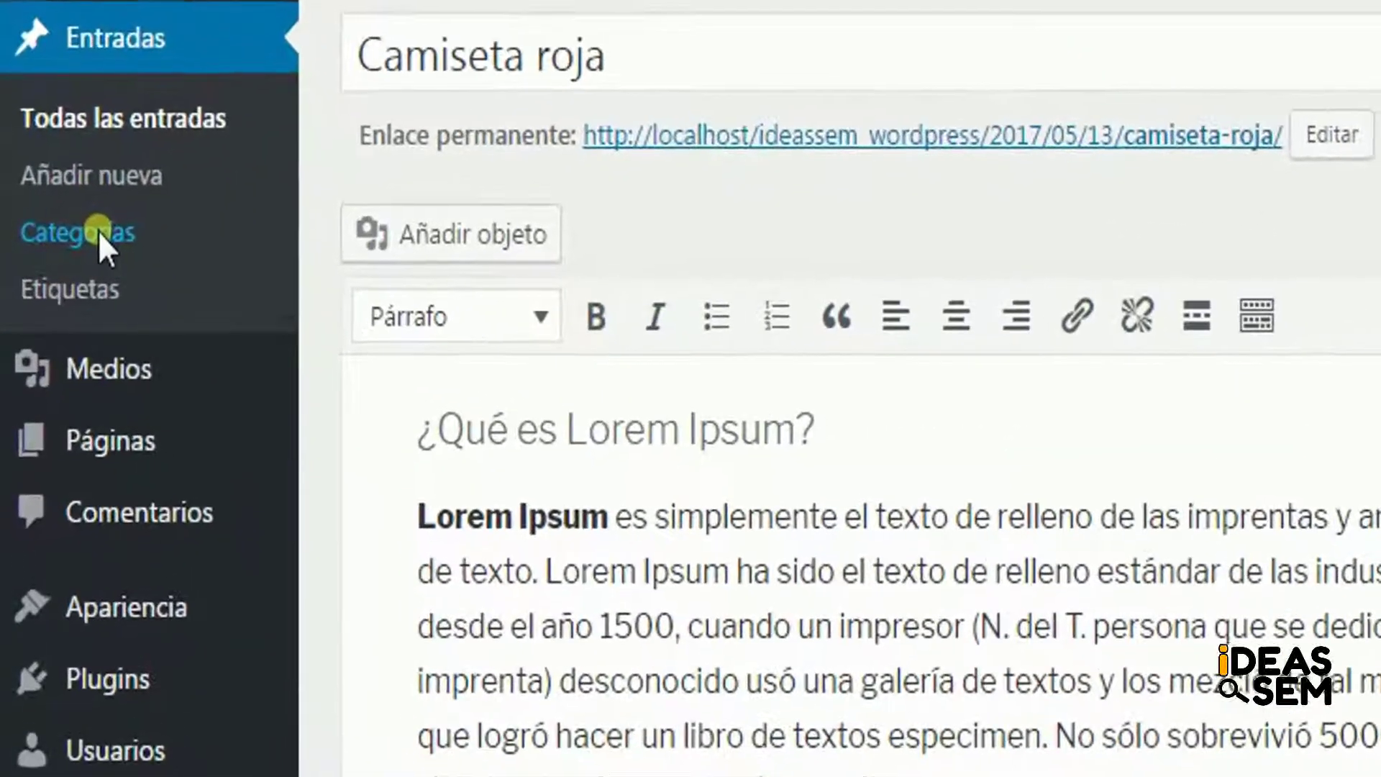
{"action": "left_click", "coordinate": [50, 250]}
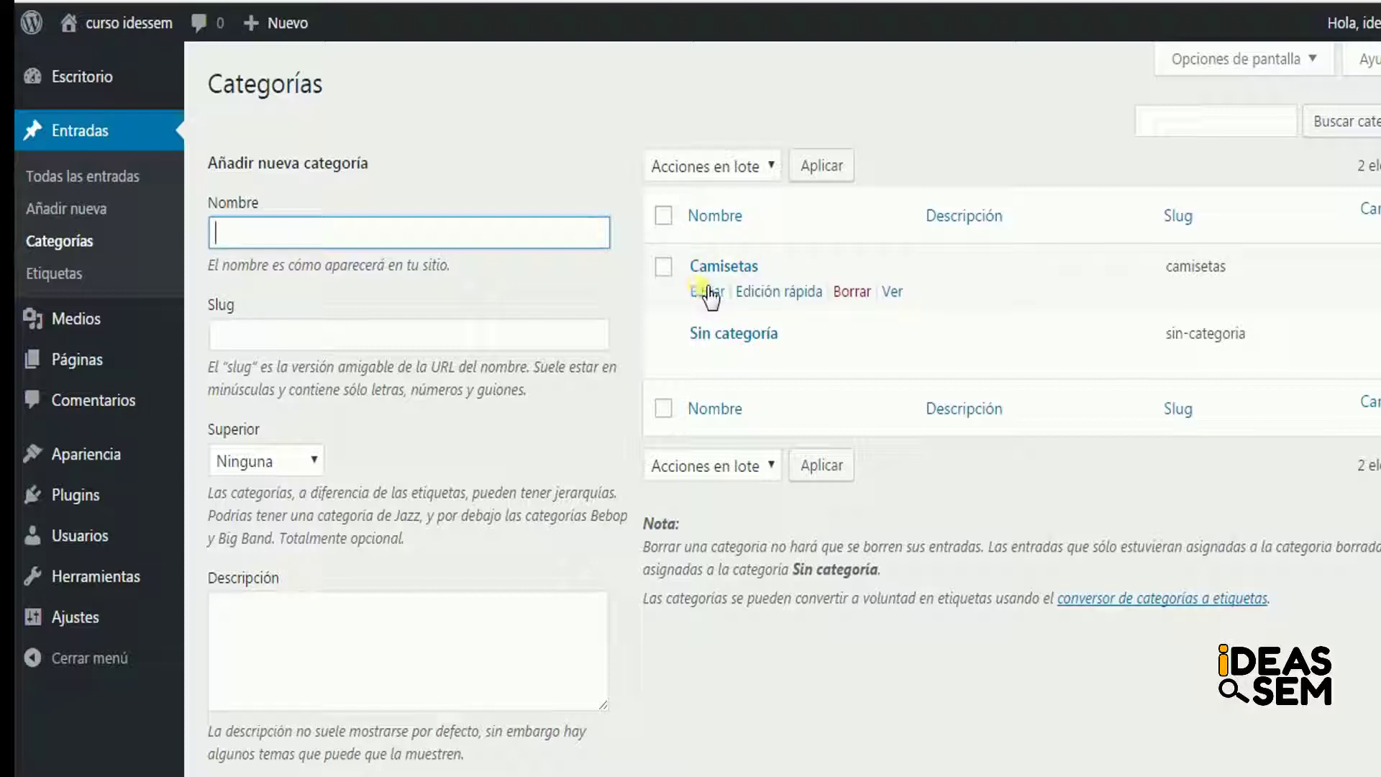
{"action": "left_click", "coordinate": [723, 268]}
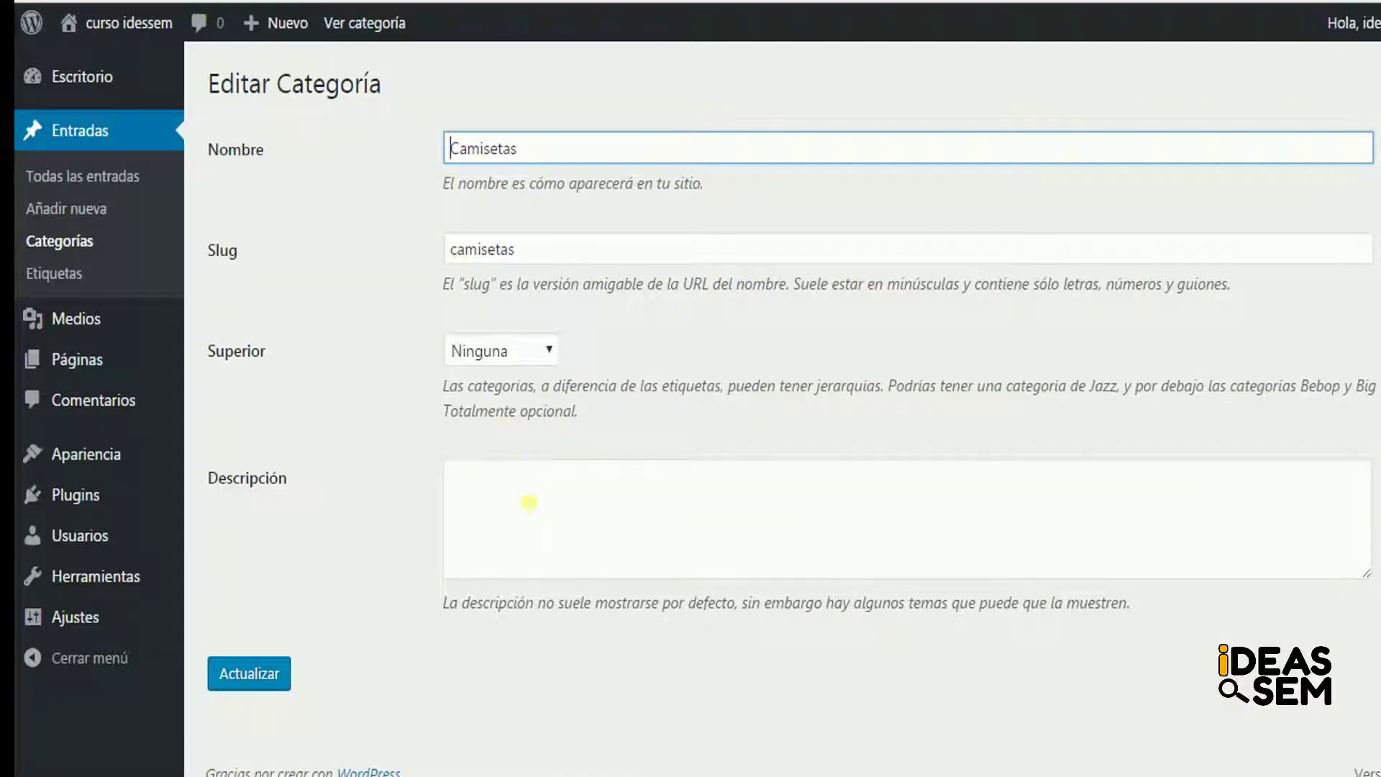
{"action": "left_click", "coordinate": [530, 502]}
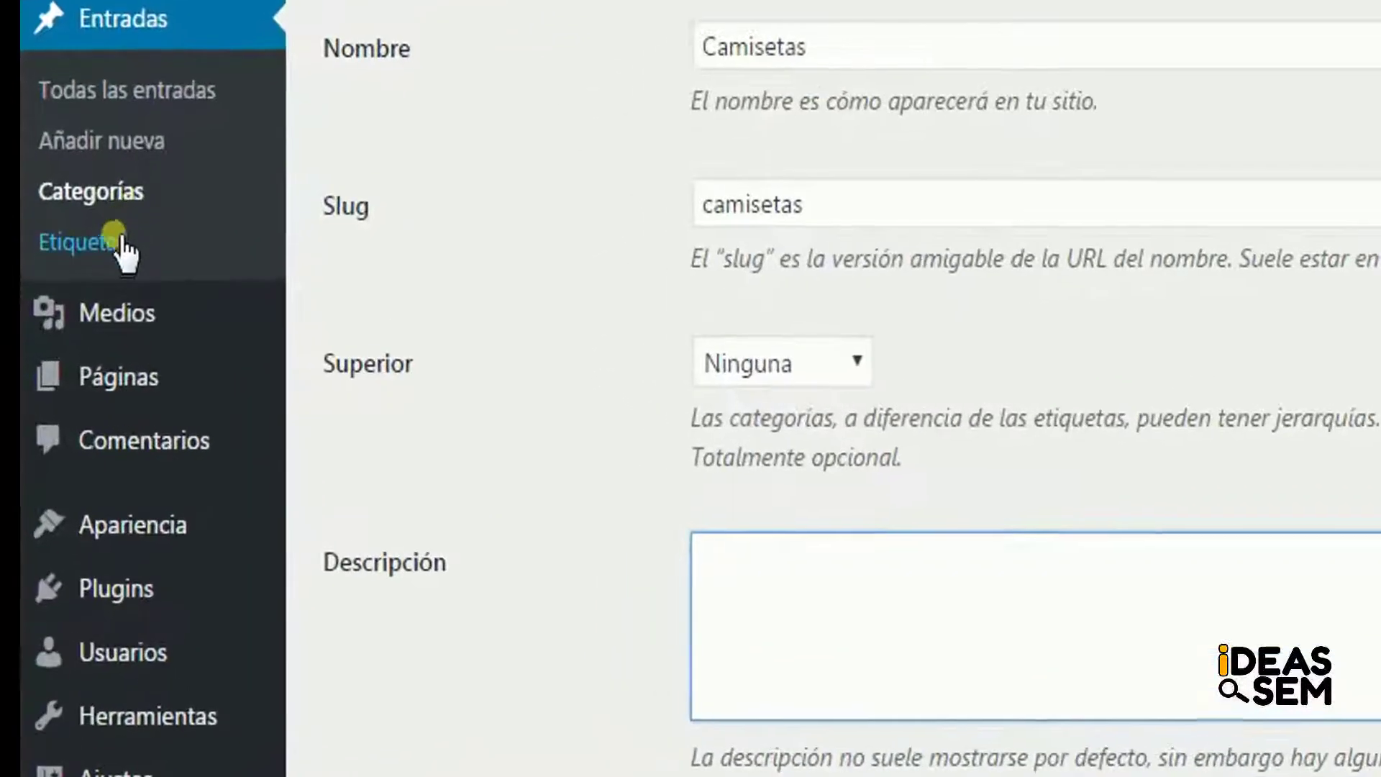
Step: Examine the edit fields of the post tag "hombre" and return to the list of posts
{"action": "left_click", "coordinate": [88, 274]}
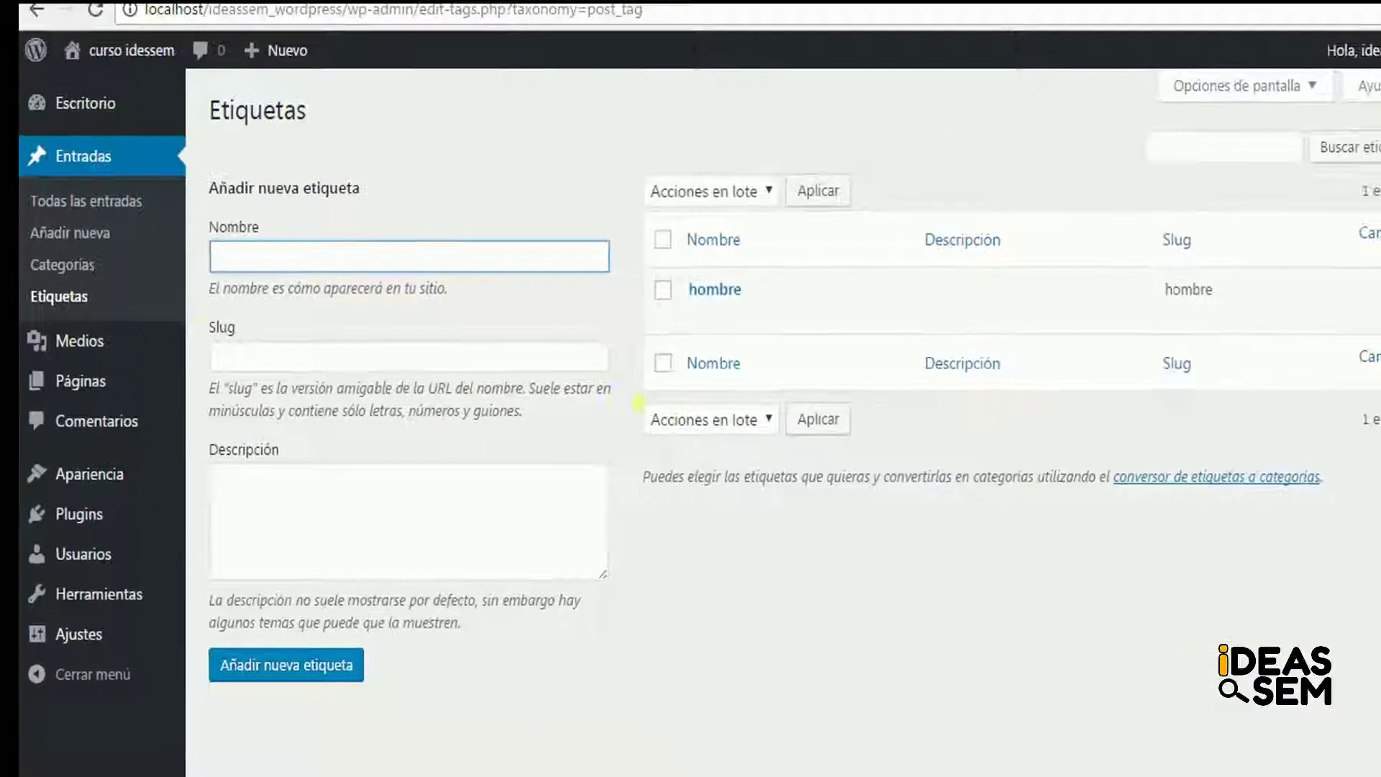
{"action": "mouse_move", "coordinate": [850, 279]}
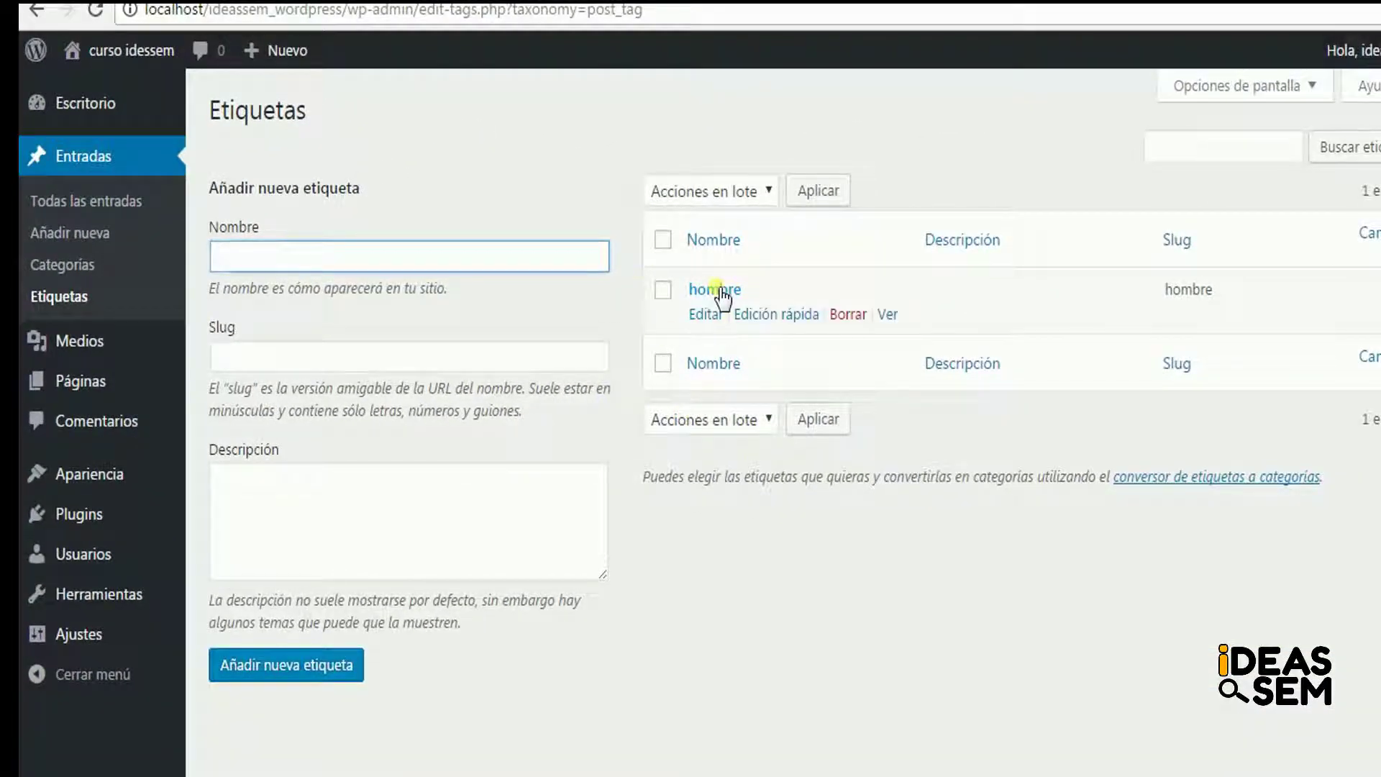
{"action": "left_click", "coordinate": [716, 291]}
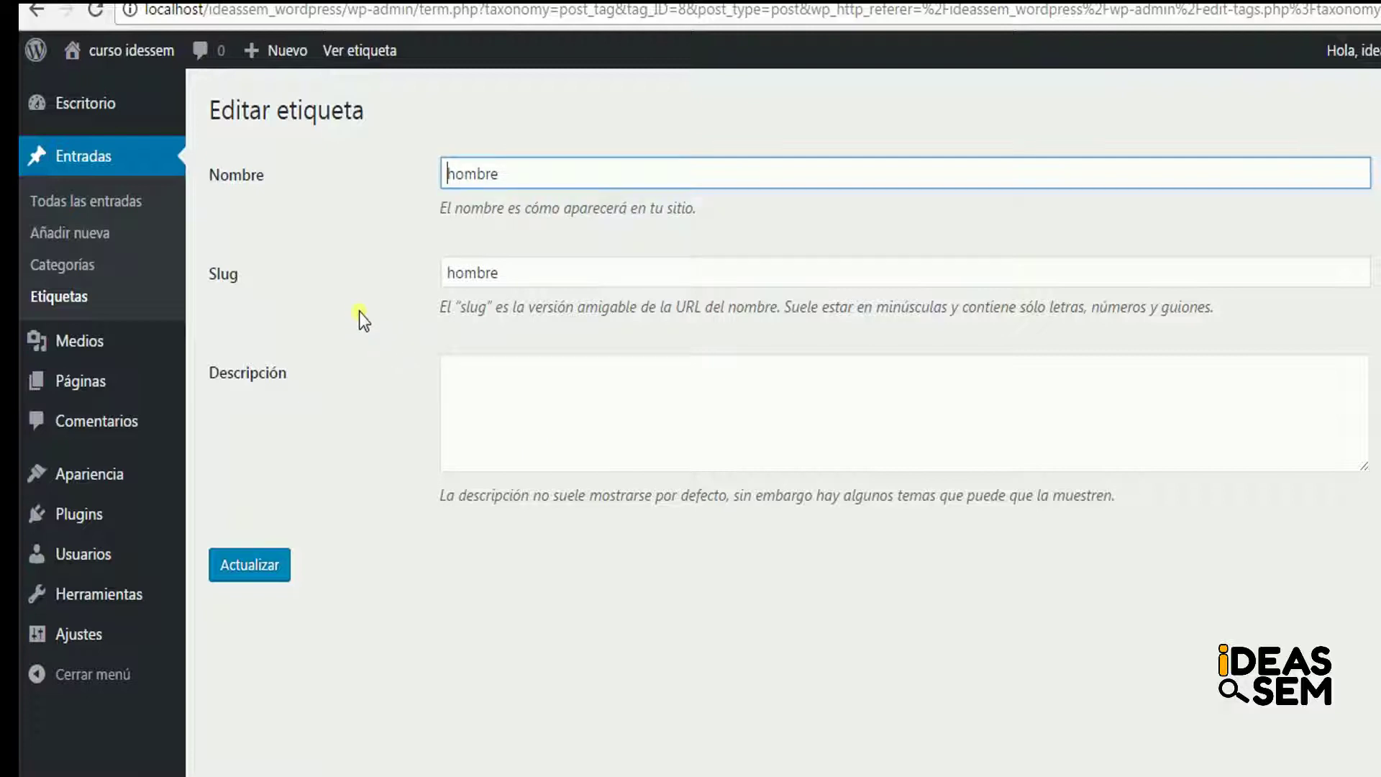
{"action": "left_click", "coordinate": [116, 162]}
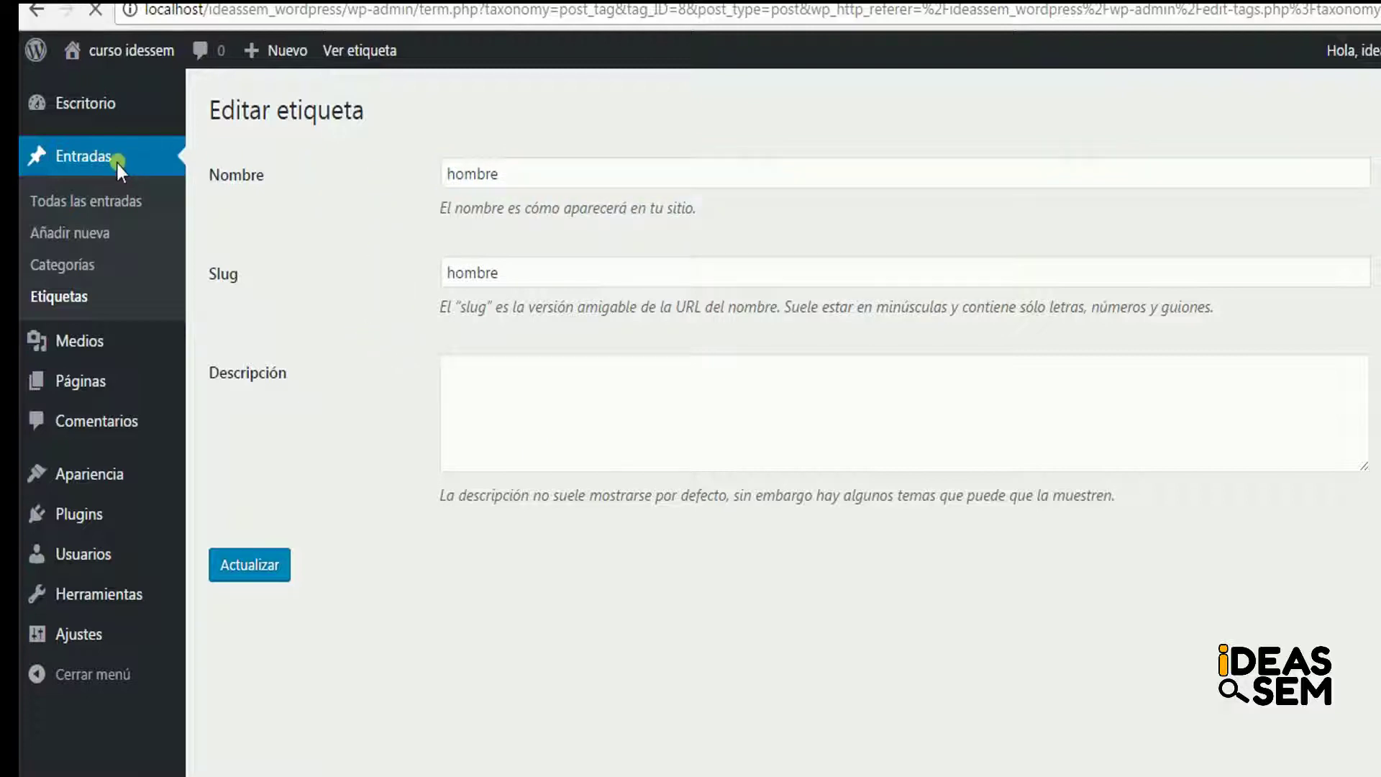